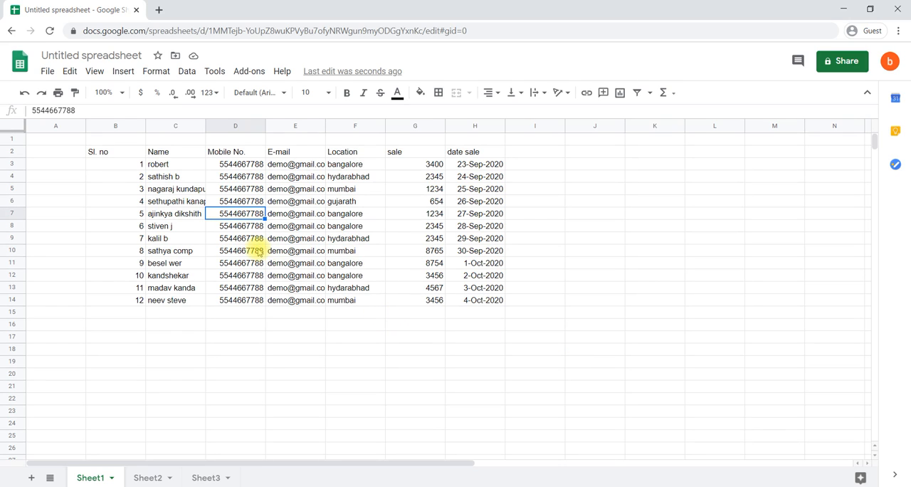
pyautogui.click(276, 94)
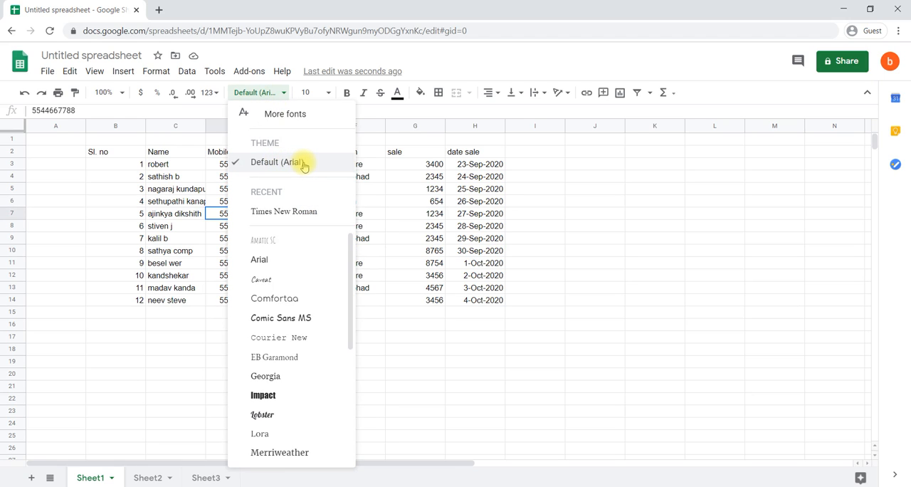
pyautogui.click(128, 181)
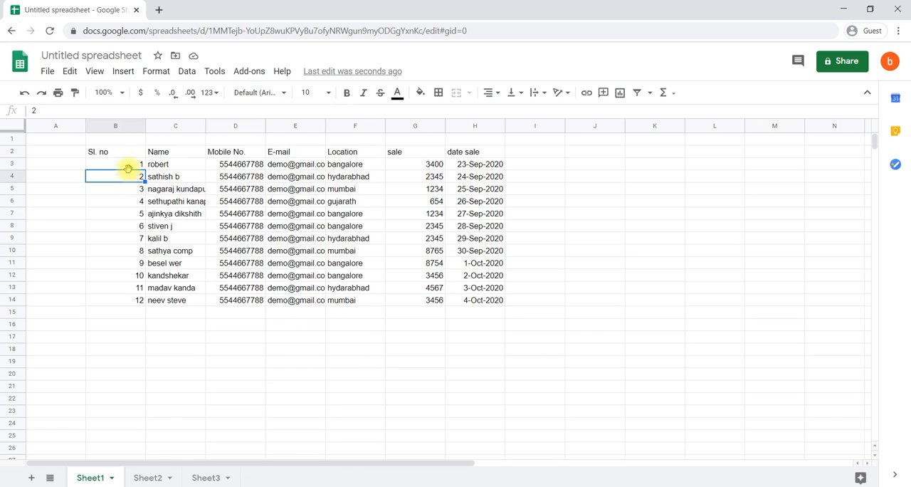
pyautogui.moveTo(123, 153)
pyautogui.mouseDown()
pyautogui.moveTo(480, 253)
pyautogui.moveTo(489, 270)
pyautogui.moveTo(484, 300)
pyautogui.mouseUp()
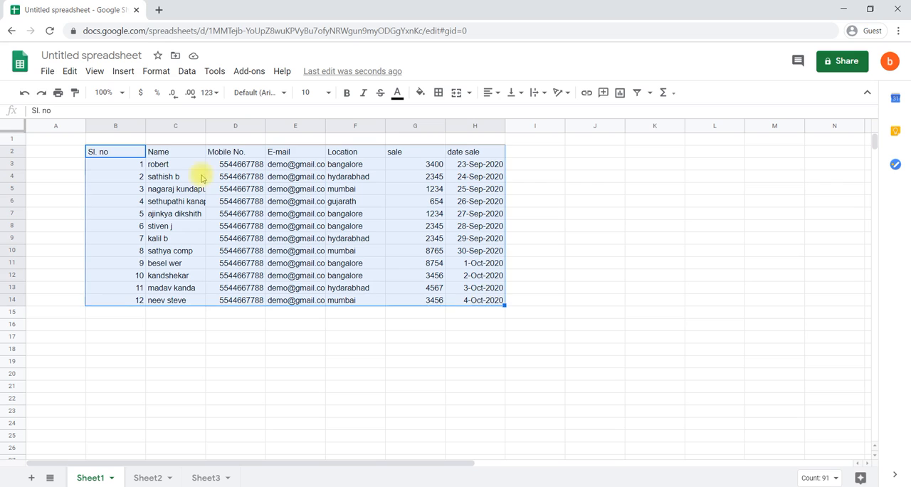
pyautogui.rightClick(128, 150)
pyautogui.click(108, 153)
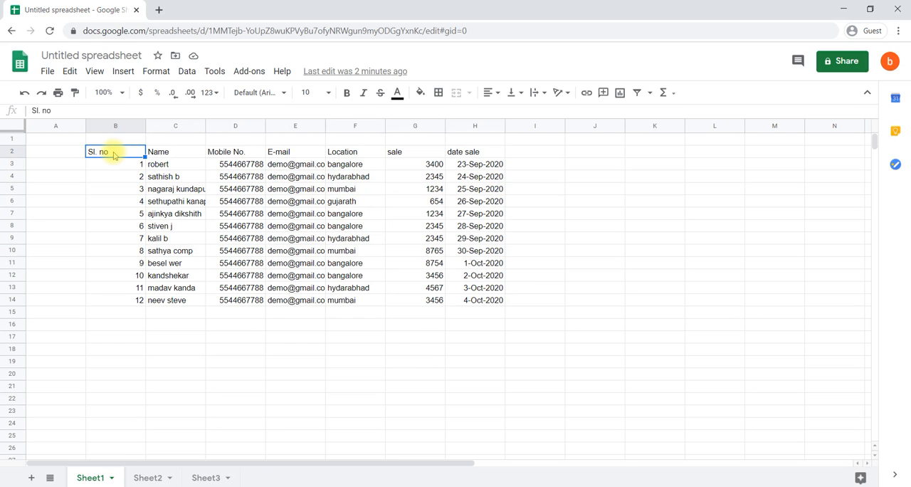
# Set the font of the whole table, B2:H14, to Times New Roman
pyautogui.moveTo(115, 150); pyautogui.dragTo(468, 306)
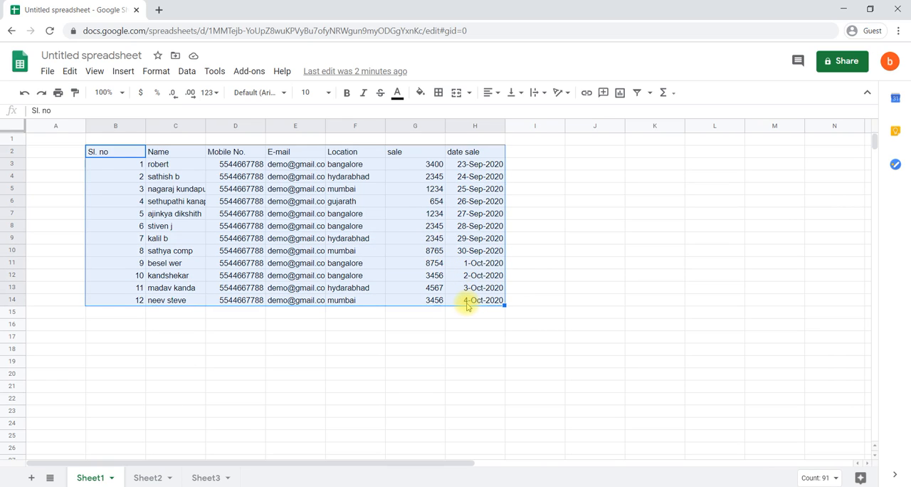
pyautogui.click(281, 96)
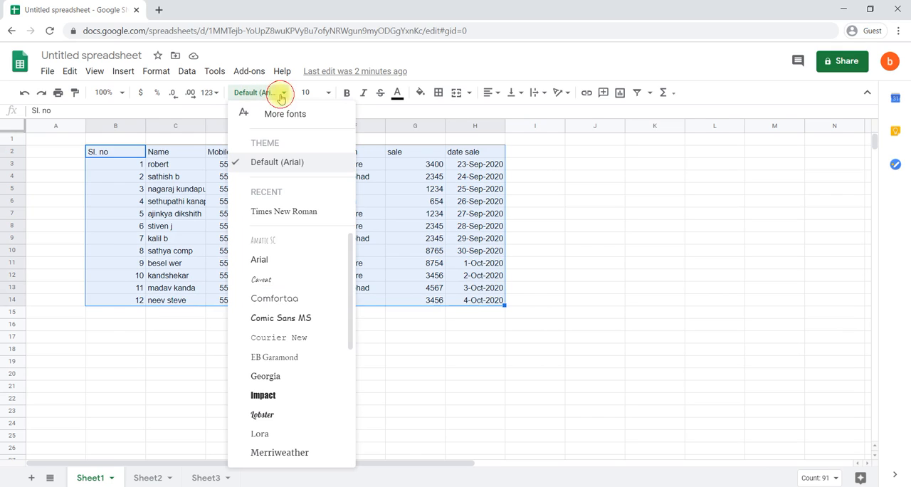
pyautogui.click(291, 212)
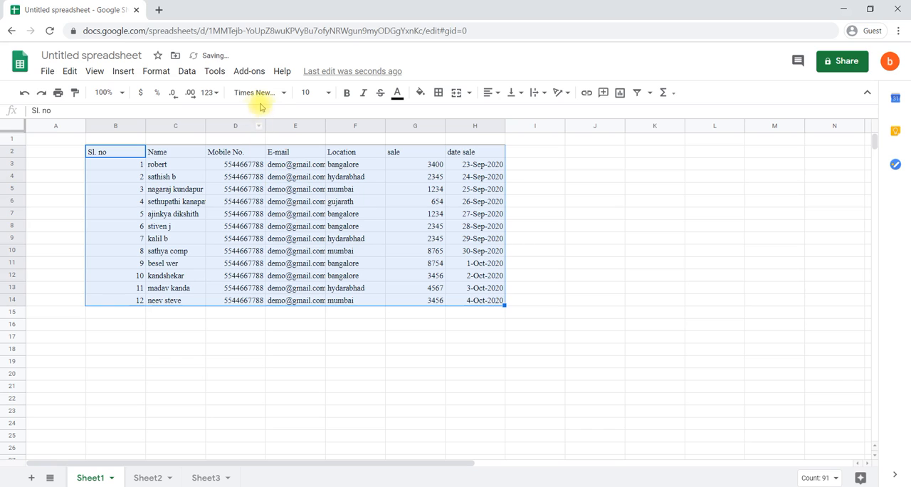
# Set the table's font back to Default (Arial) and look through the other available fonts without choosing one
pyautogui.click(283, 94)
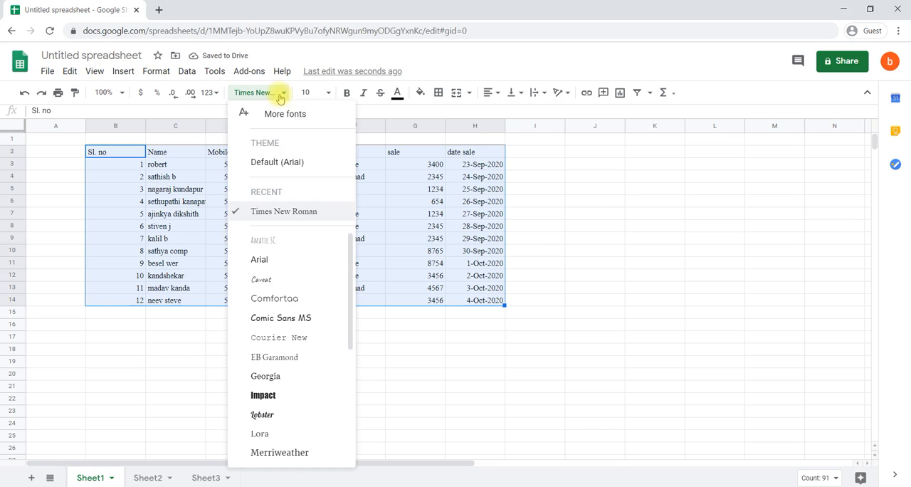
pyautogui.click(285, 164)
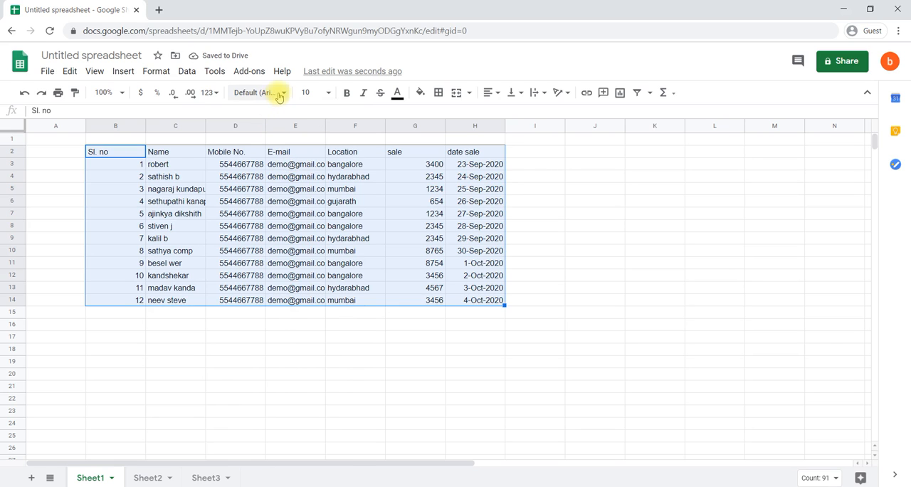
pyautogui.click(277, 93)
pyautogui.scroll(-3, 309, 316)
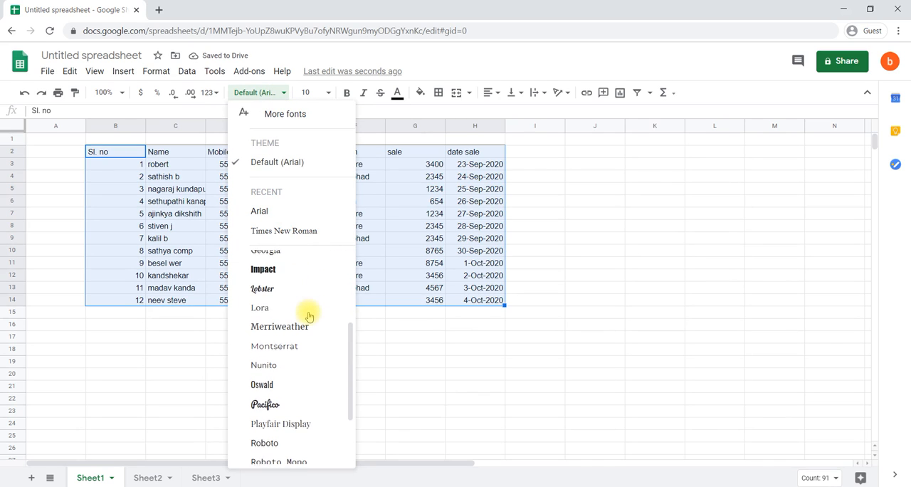
pyautogui.click(156, 228)
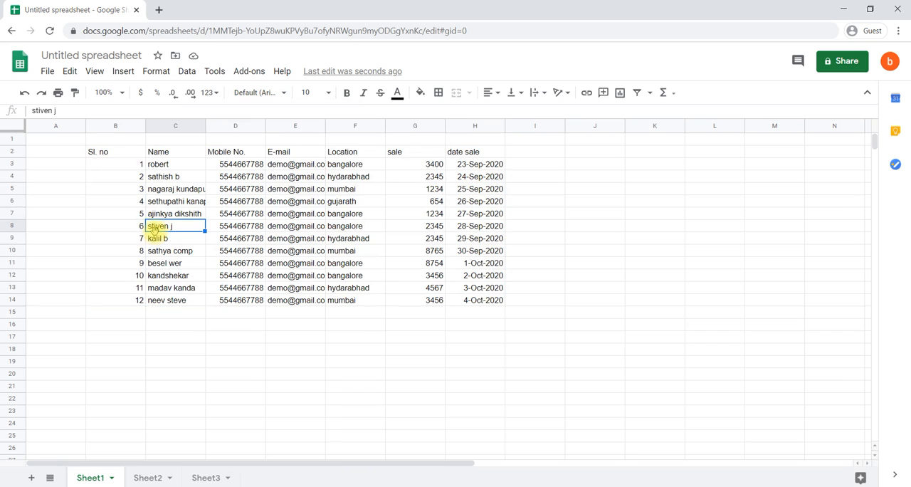
pyautogui.moveTo(135, 153); pyautogui.dragTo(486, 293)
pyautogui.click(295, 216)
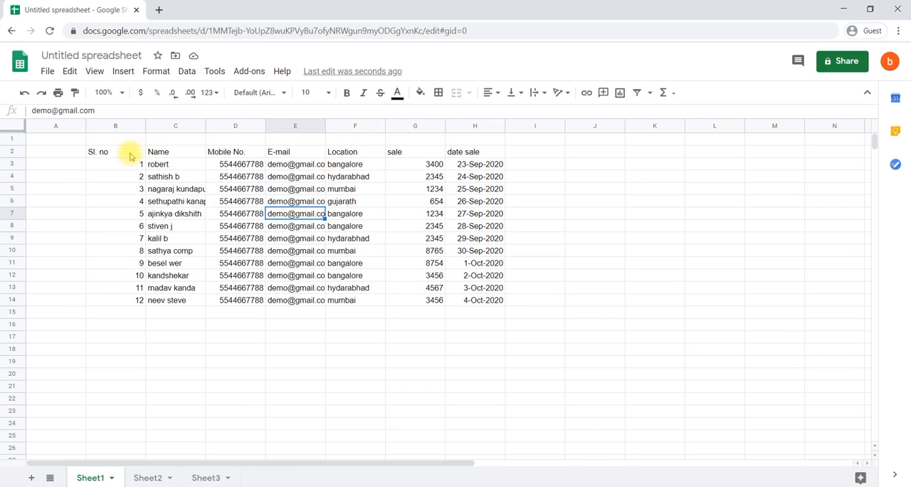
pyautogui.click(130, 156)
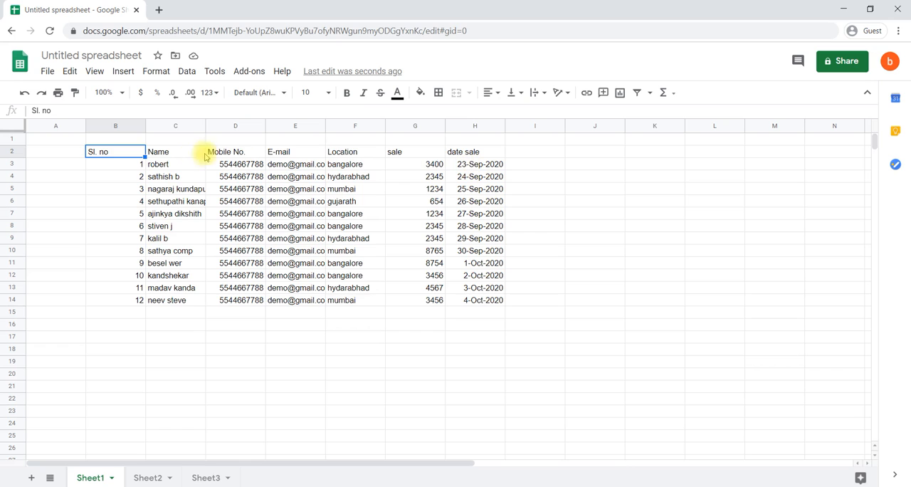
pyautogui.moveTo(128, 152); pyautogui.dragTo(468, 158)
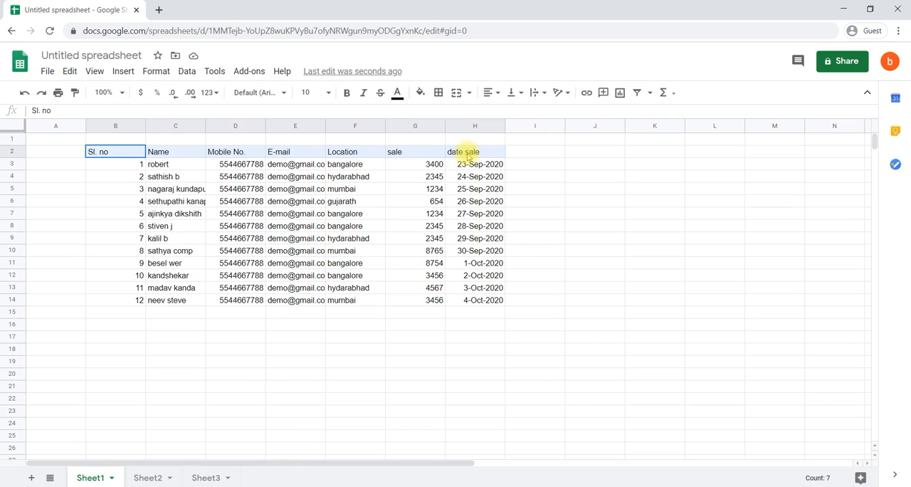
pyautogui.click(111, 152)
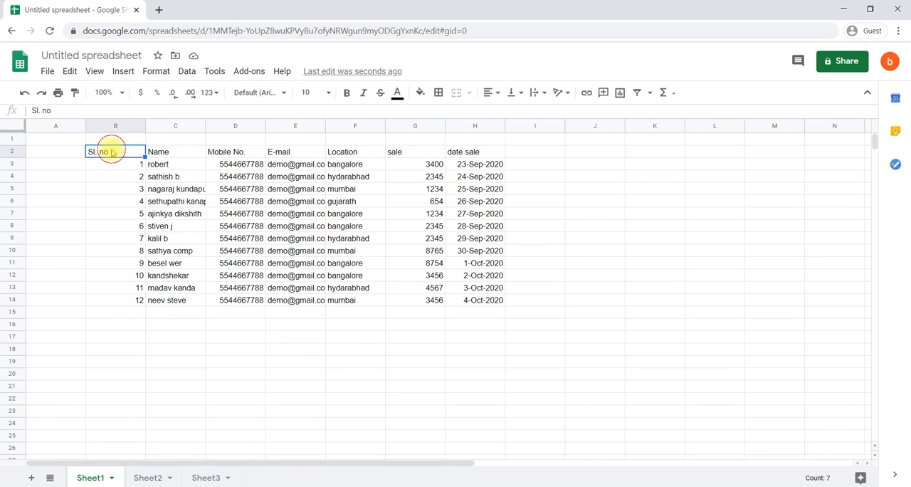
# Set the header row B2:H2 to font size 12 and make it bold
pyautogui.moveTo(111, 152); pyautogui.dragTo(465, 153)
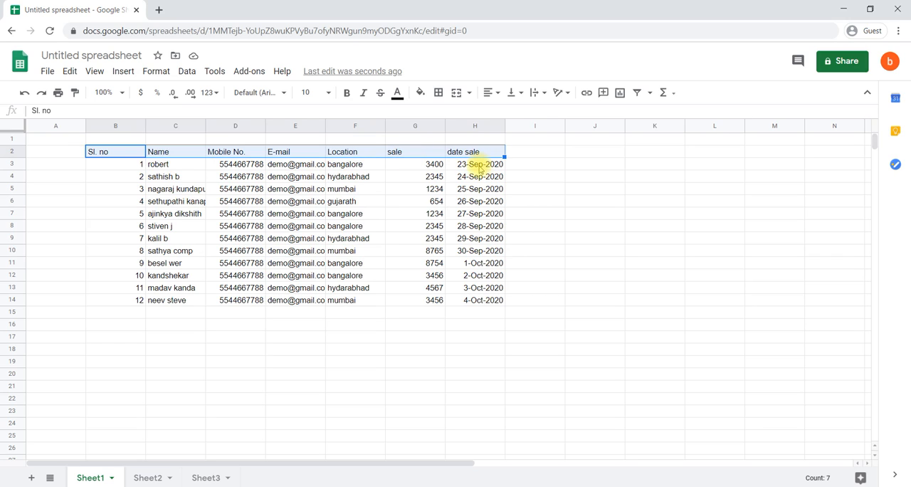
pyautogui.click(328, 95)
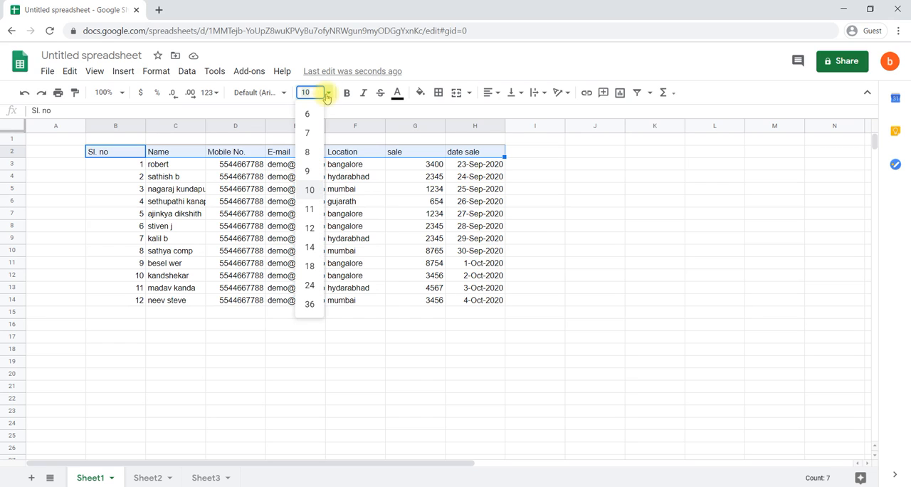
pyautogui.click(310, 229)
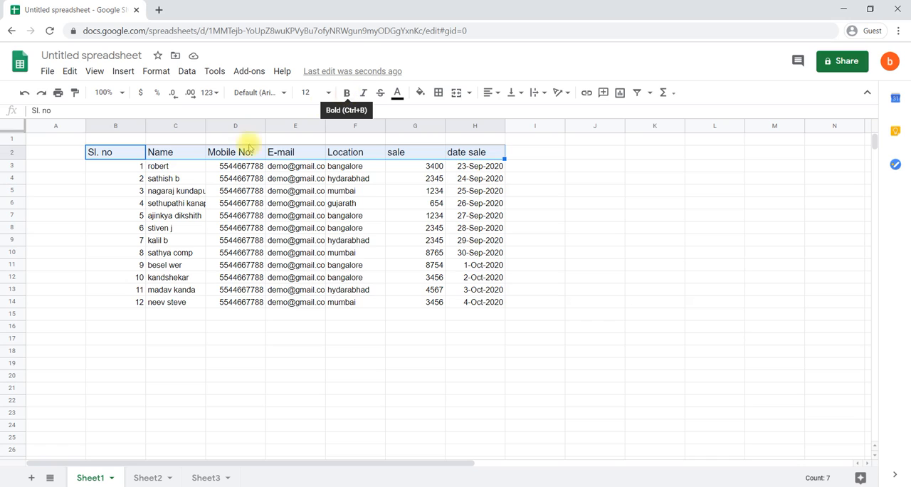
pyautogui.click(347, 93)
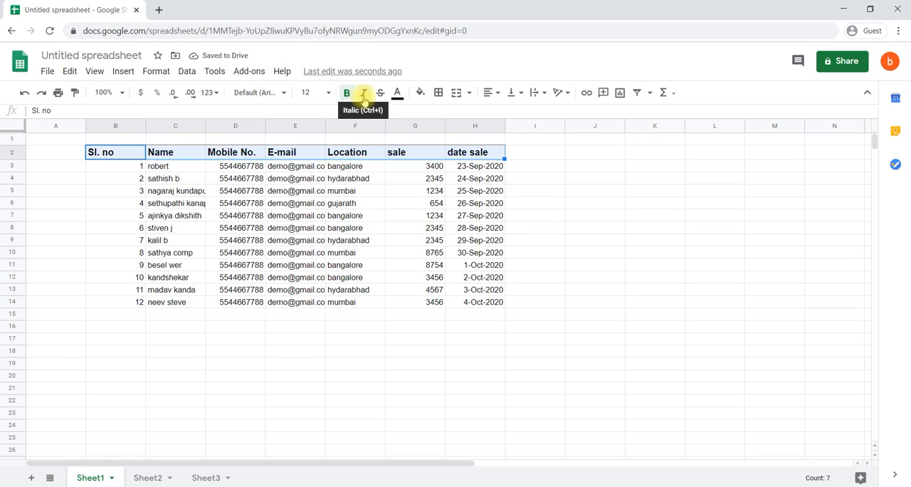
# Try italic and strikethrough on the header row, removing each again
pyautogui.click(364, 93)
pyautogui.click(364, 95)
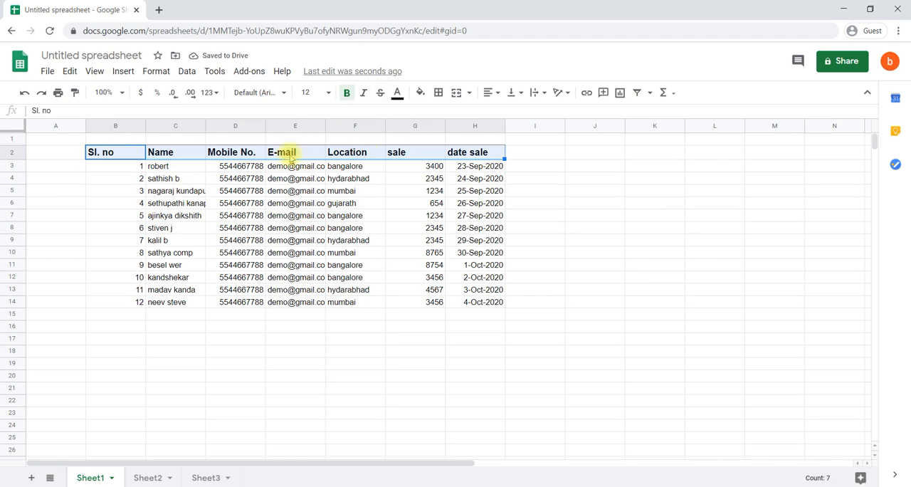
pyautogui.click(381, 94)
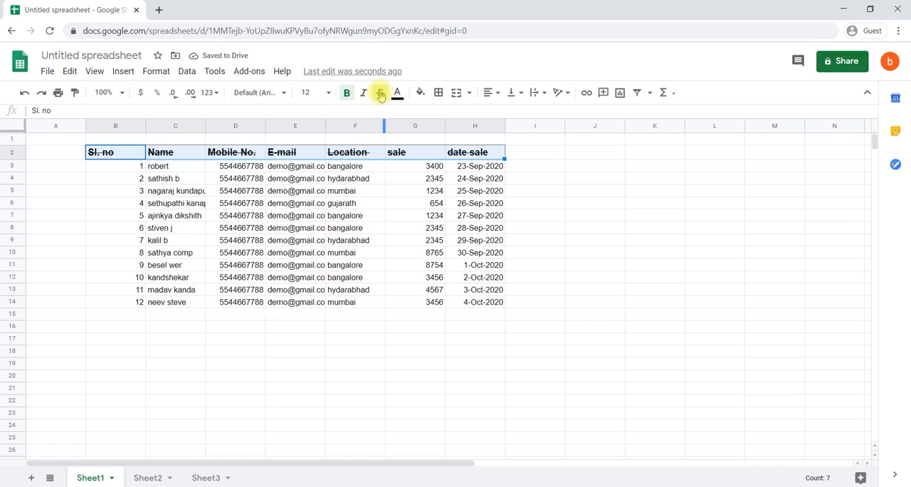
pyautogui.click(381, 93)
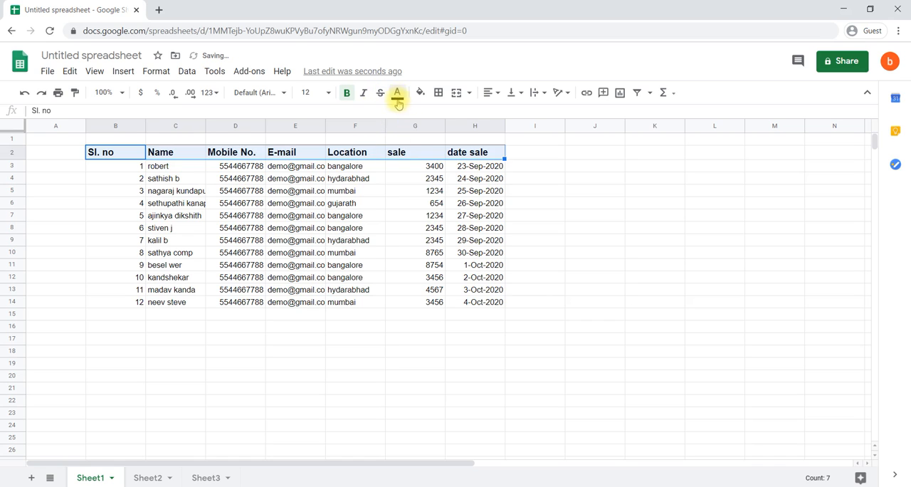
# Give the header row the theme's black text color and a cornflower blue fill
pyautogui.click(397, 95)
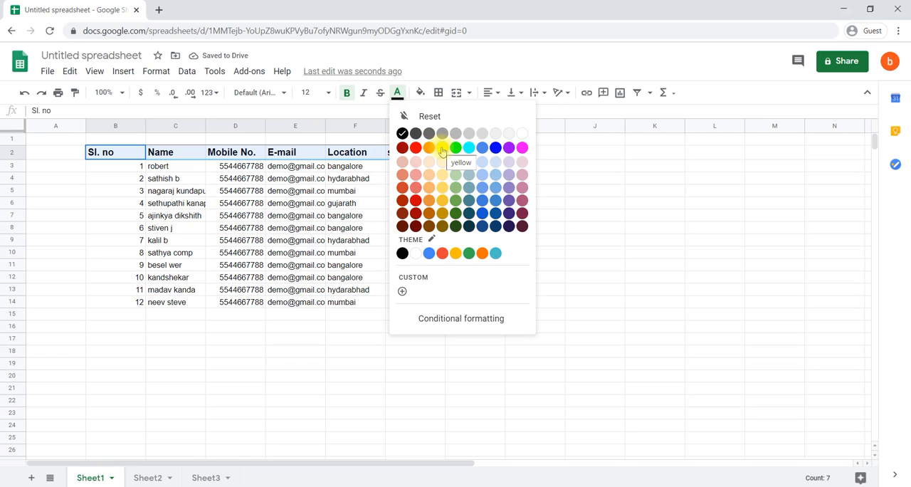
pyautogui.click(402, 255)
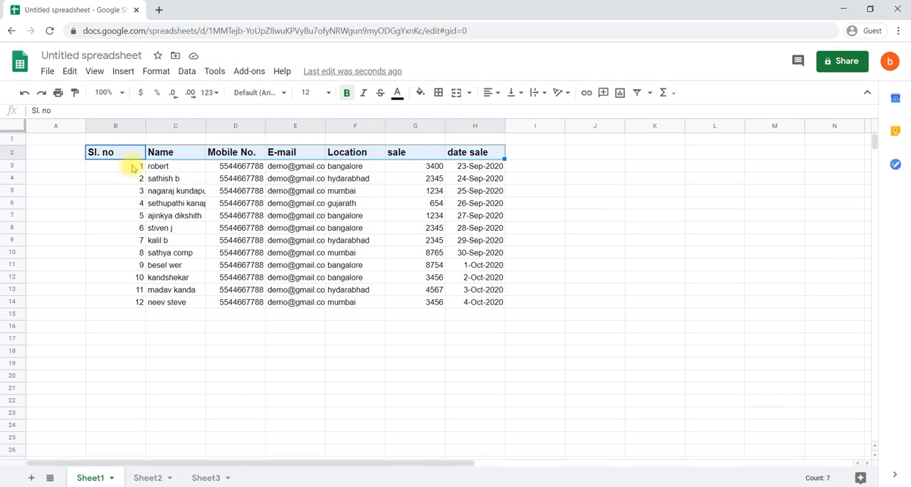
pyautogui.click(422, 98)
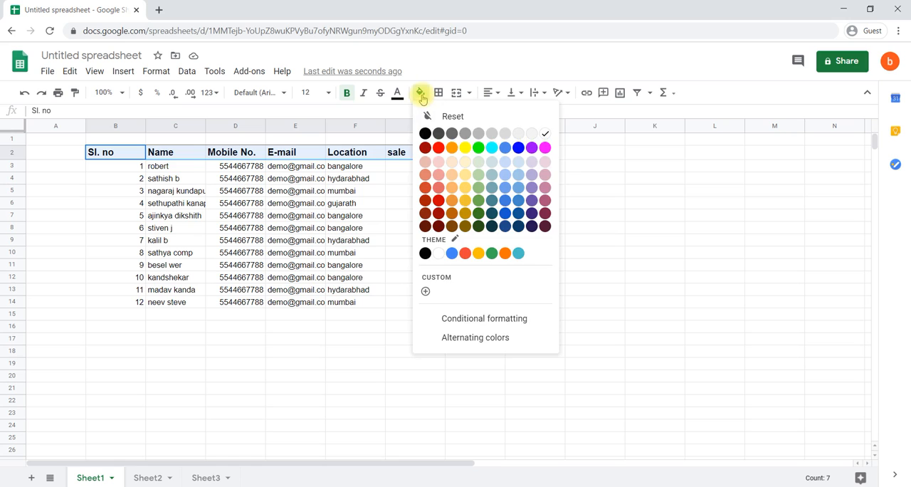
pyautogui.click(507, 150)
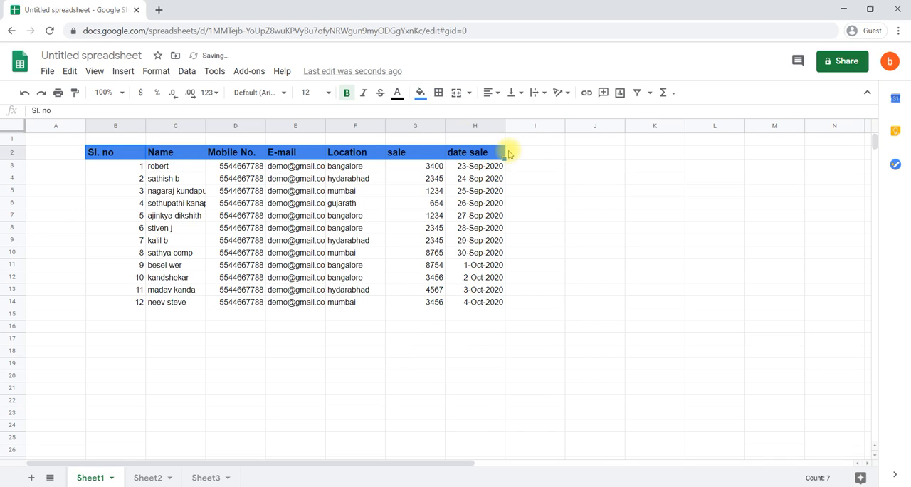
# Change the header row's text color to the theme's white and deselect the row
pyautogui.click(399, 95)
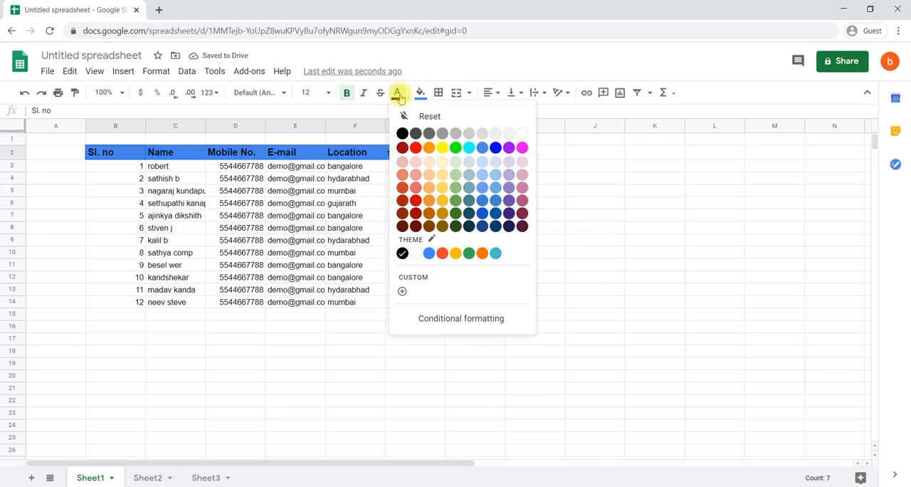
pyautogui.click(416, 254)
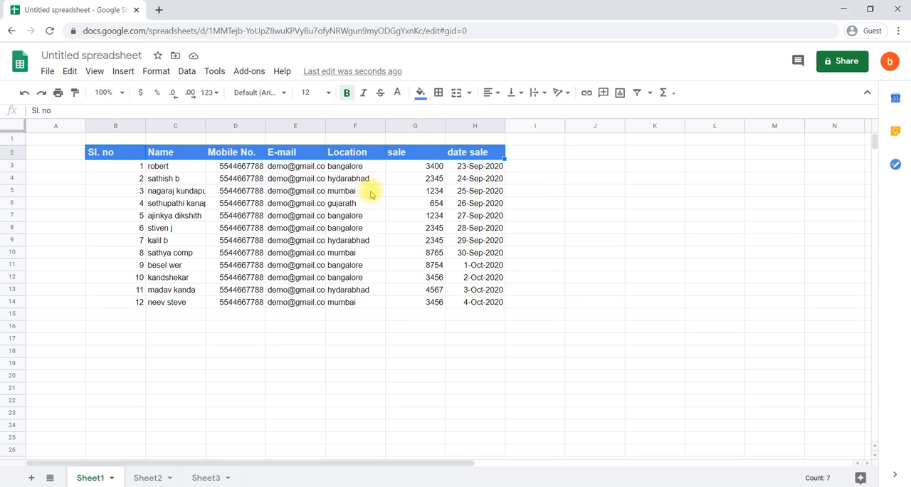
pyautogui.click(357, 194)
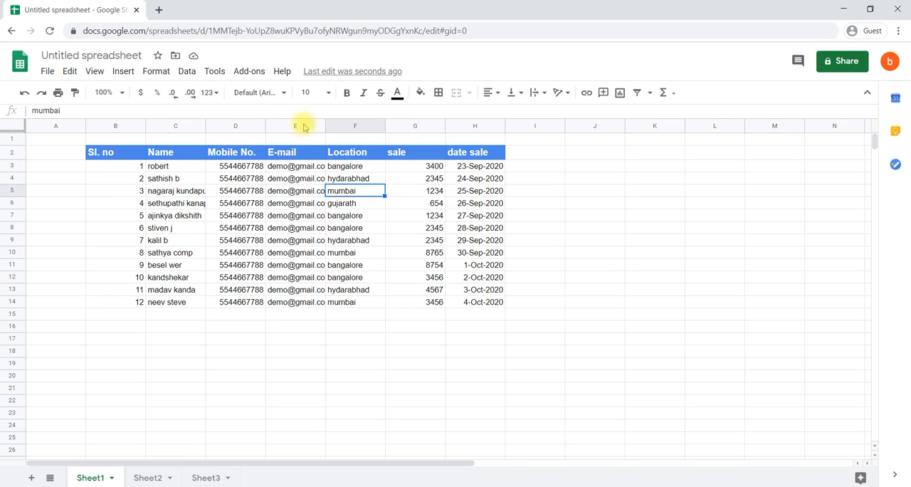
# Select the whole table, B2:H14, by extending the selection from the Sl. no header to the last column and row
pyautogui.click(118, 154)
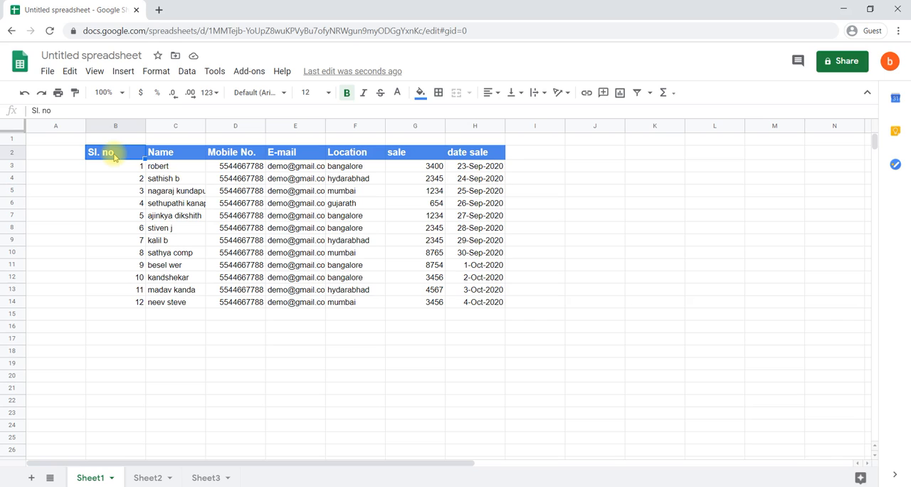
pyautogui.hotkey('ctrl', 'shift', 'Right')
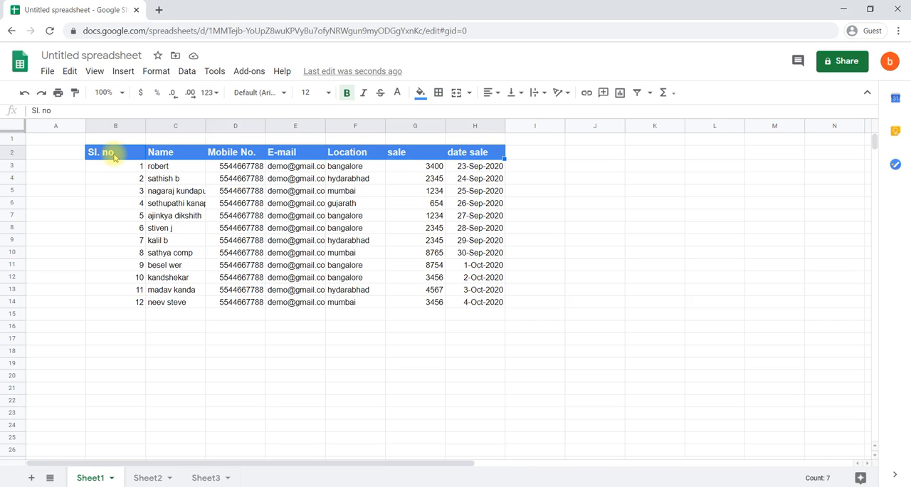
pyautogui.hotkey('ctrl', 'shift', 'Down')
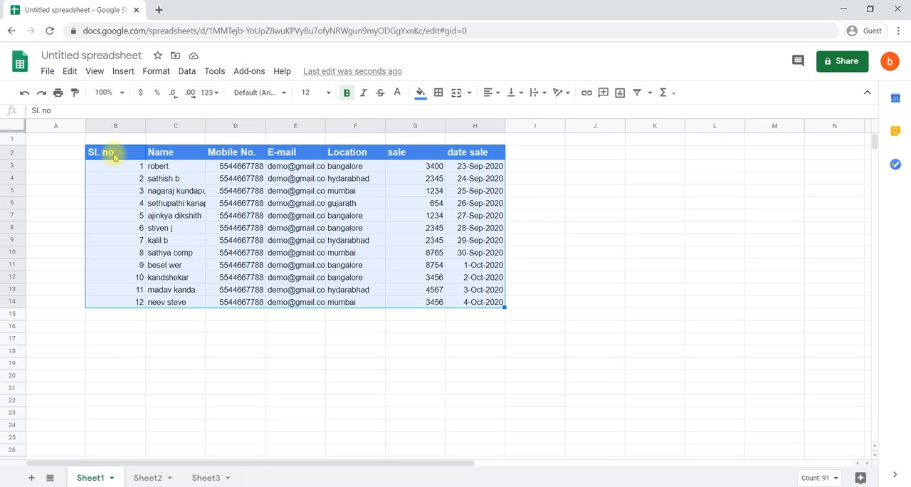
# Practise shrinking and re-extending the table selection by rows and by the last column, ending on B2:H14
pyautogui.hotkey('shift', 'Up')
pyautogui.hotkey('shift', 'Up')
pyautogui.hotkey('shift', 'Down')
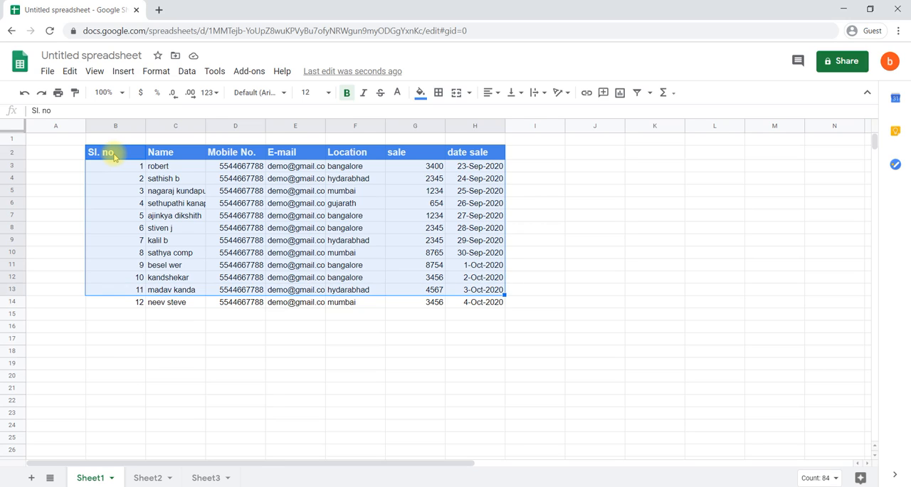
pyautogui.hotkey('shift', 'Down')
pyautogui.hotkey('shift', 'Up')
pyautogui.hotkey('shift', 'Up')
pyautogui.hotkey('shift', 'Up')
pyautogui.hotkey('shift', 'Down')
pyautogui.hotkey('shift', 'Down')
pyautogui.hotkey('shift', 'Down')
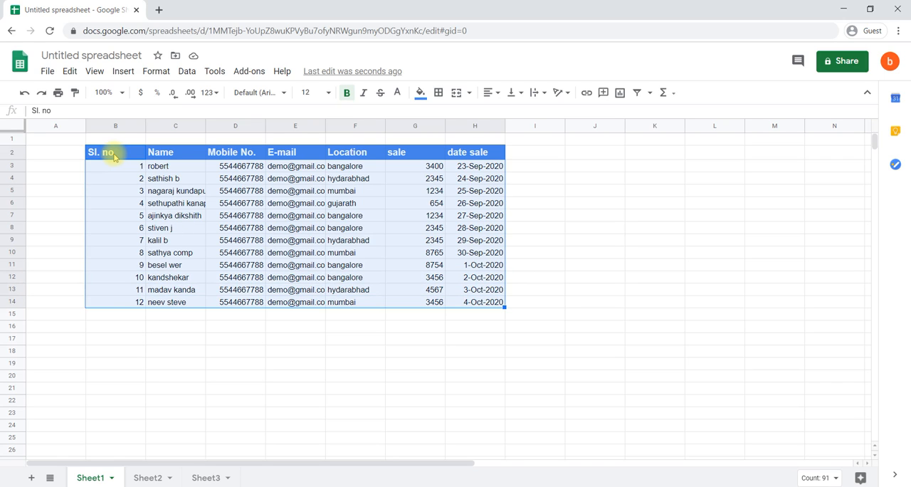
pyautogui.hotkey('shift', 'Left')
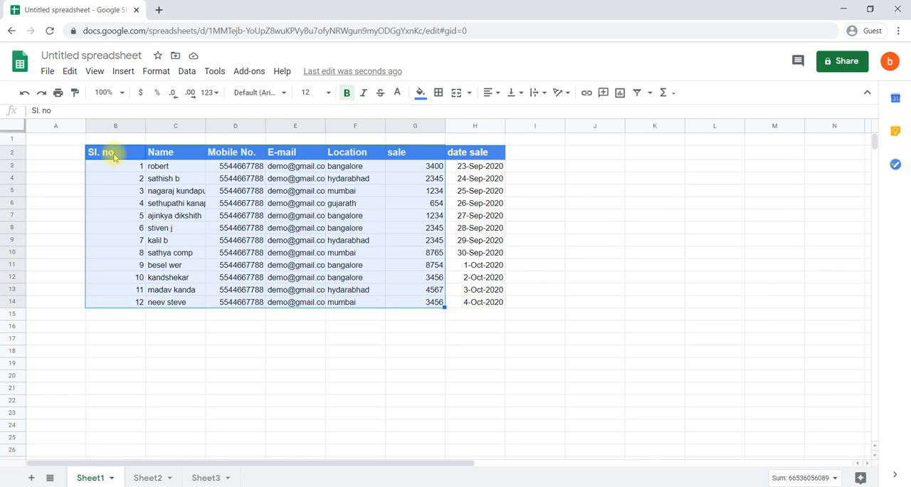
pyautogui.hotkey('shift', 'Right')
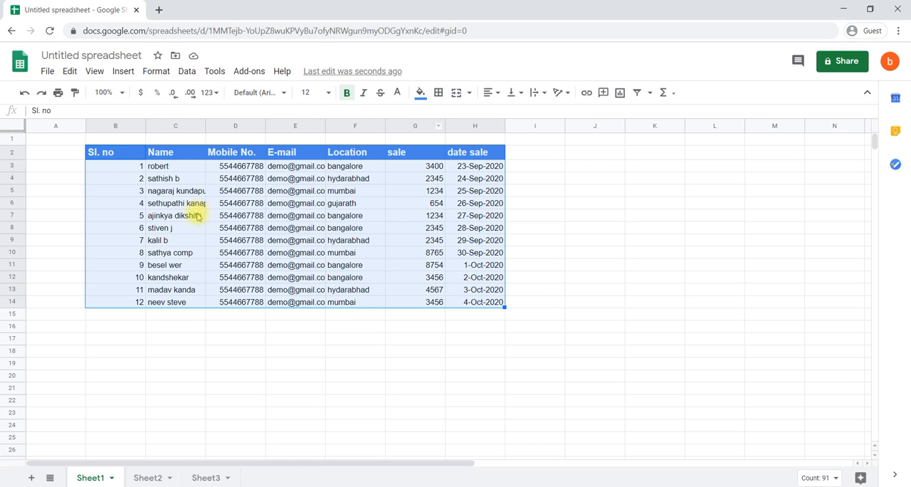
# Apply all borders to the selected table and color them orange
pyautogui.click(439, 99)
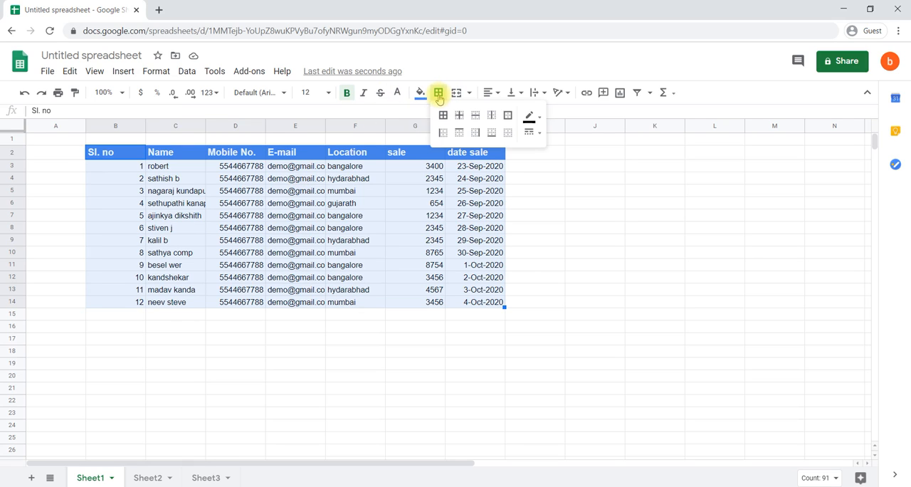
pyautogui.click(445, 117)
pyautogui.click(442, 117)
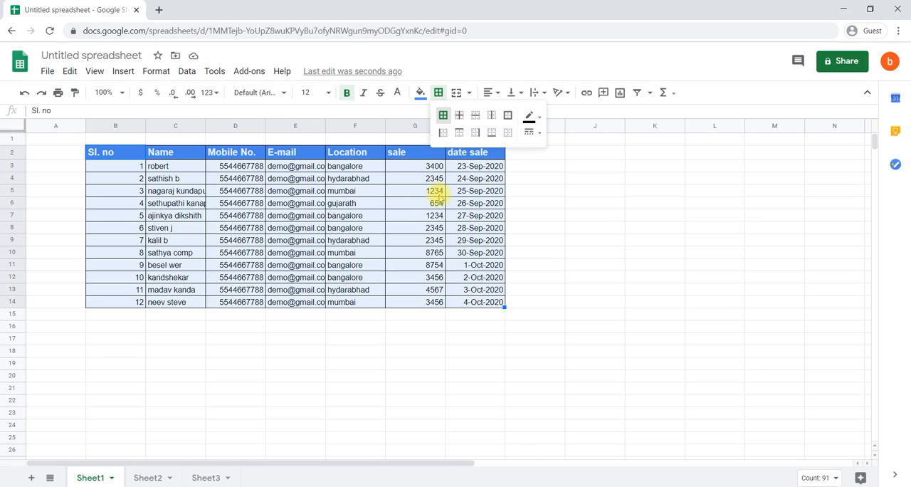
pyautogui.click(534, 116)
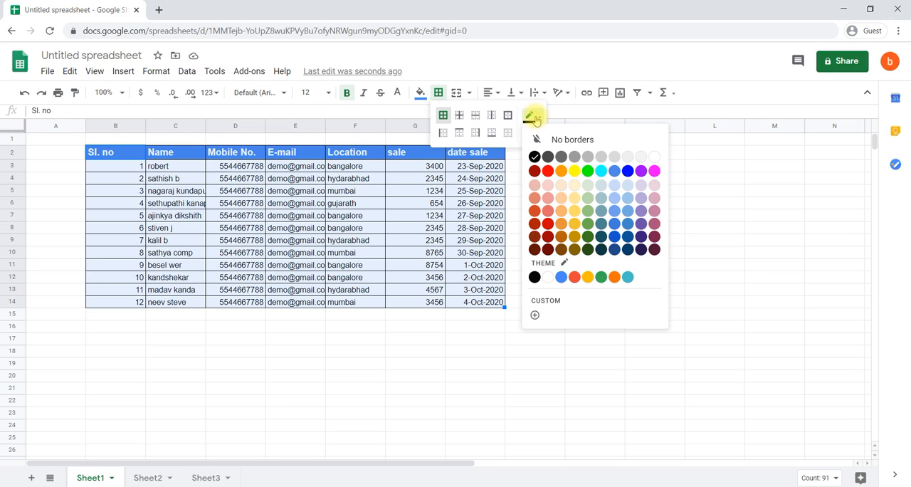
pyautogui.click(561, 171)
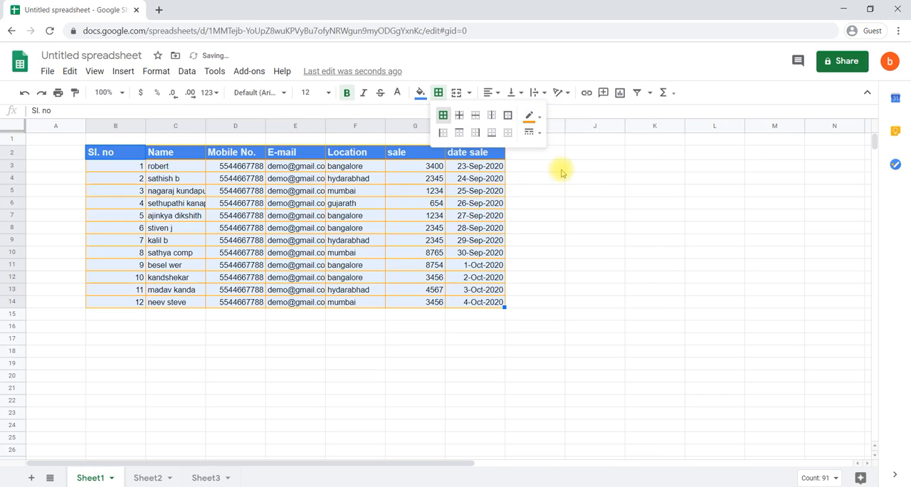
# Set the table's border style to dotted and deselect the table
pyautogui.click(533, 133)
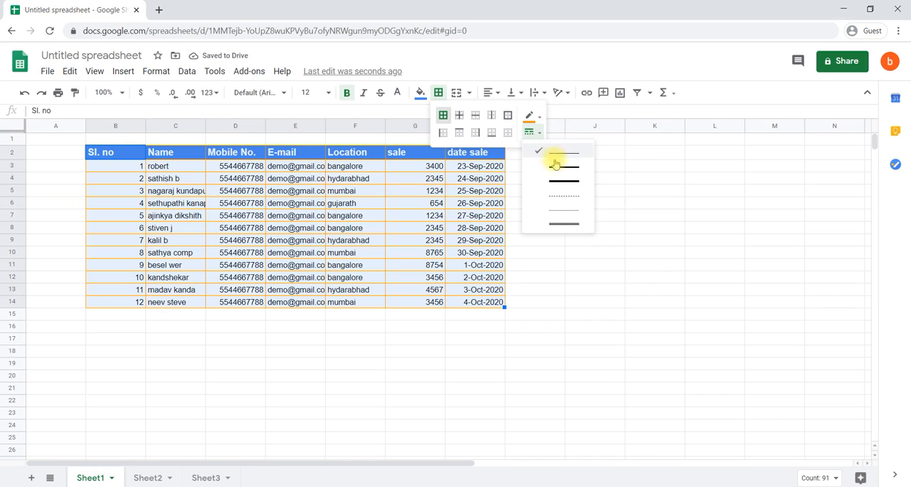
pyautogui.click(554, 209)
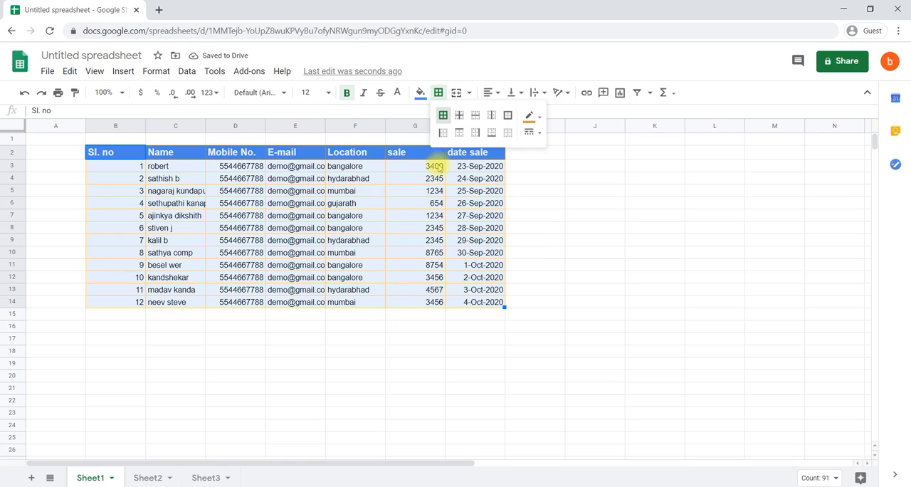
pyautogui.click(369, 335)
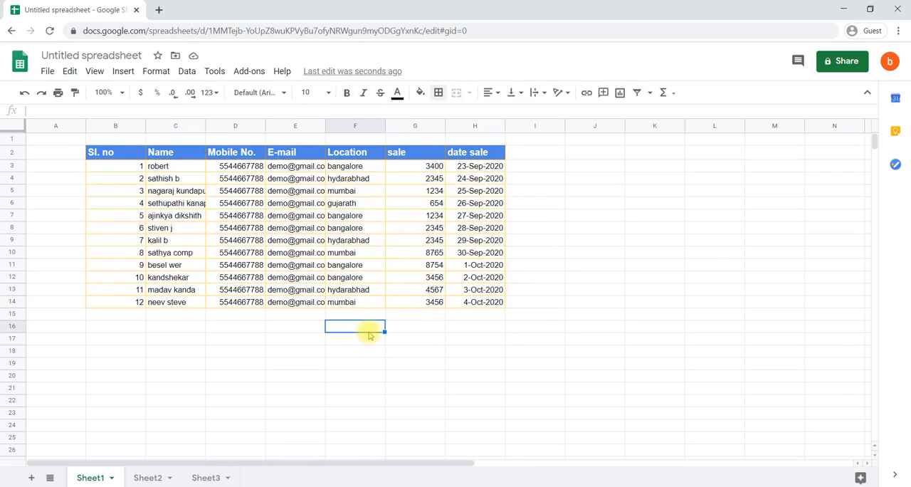
pyautogui.scroll(-1, 368, 330)
pyautogui.scroll(1, 368, 330)
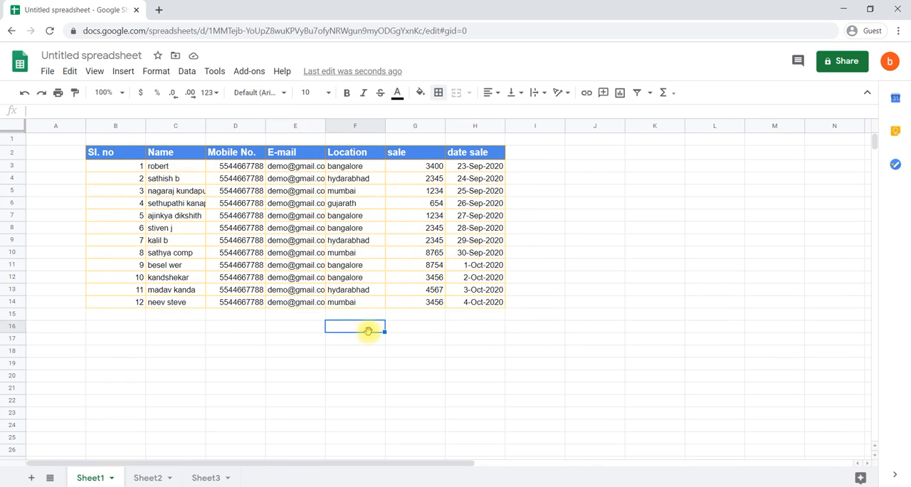
# Enter the title "customer detail" in cell B1 above the table
pyautogui.click(130, 141)
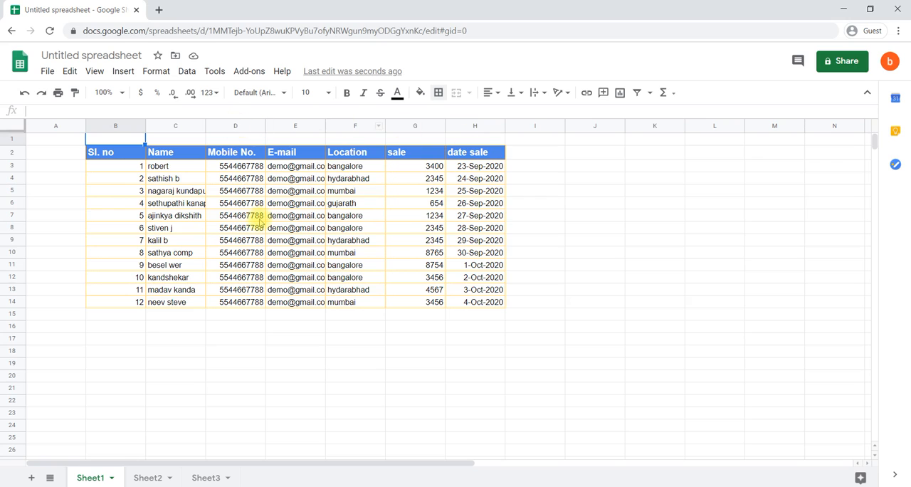
pyautogui.write('c')
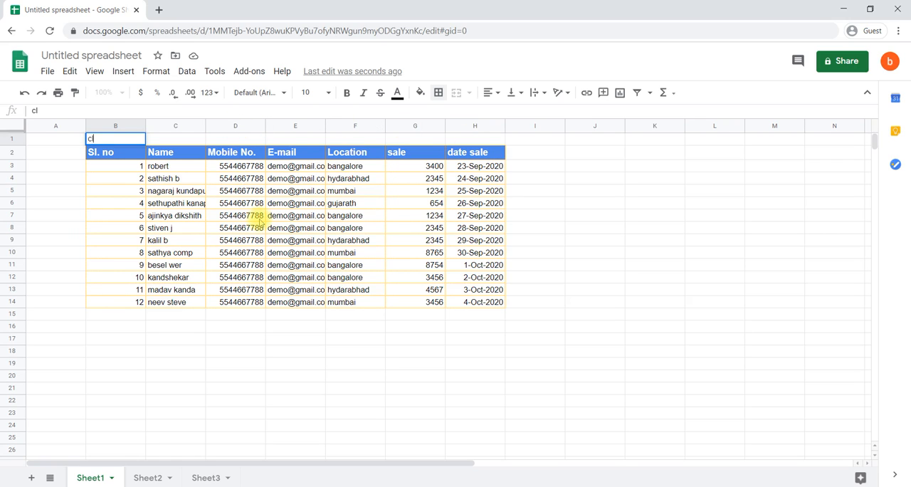
pyautogui.write('ustomer de')
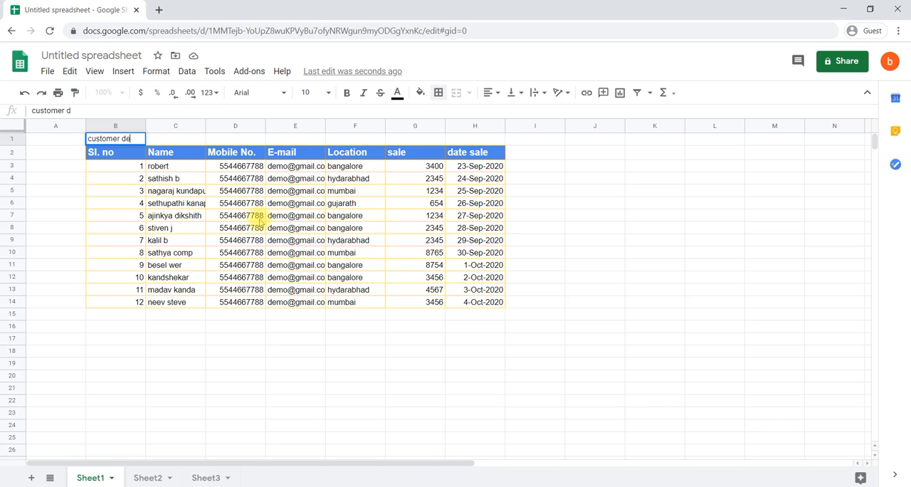
pyautogui.write('tail')
pyautogui.press('Return')
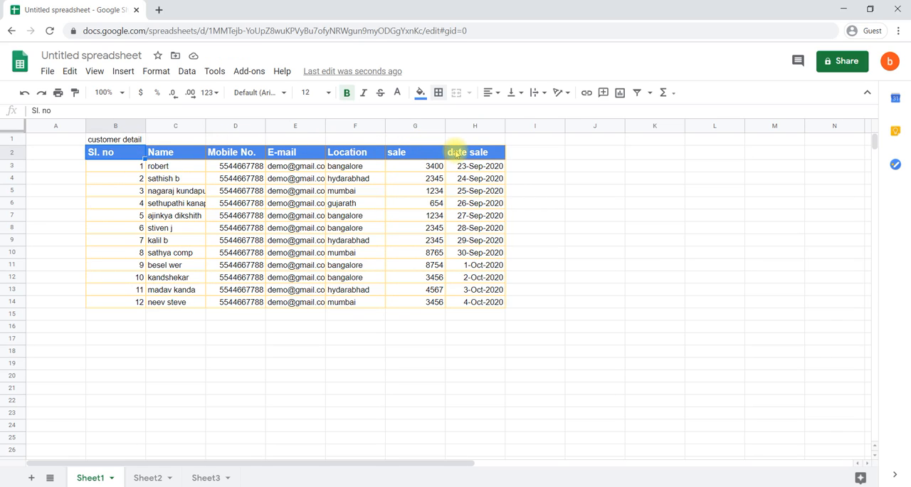
# Merge cells B1:H1 horizontally and center the customer detail title across them
pyautogui.click(129, 140)
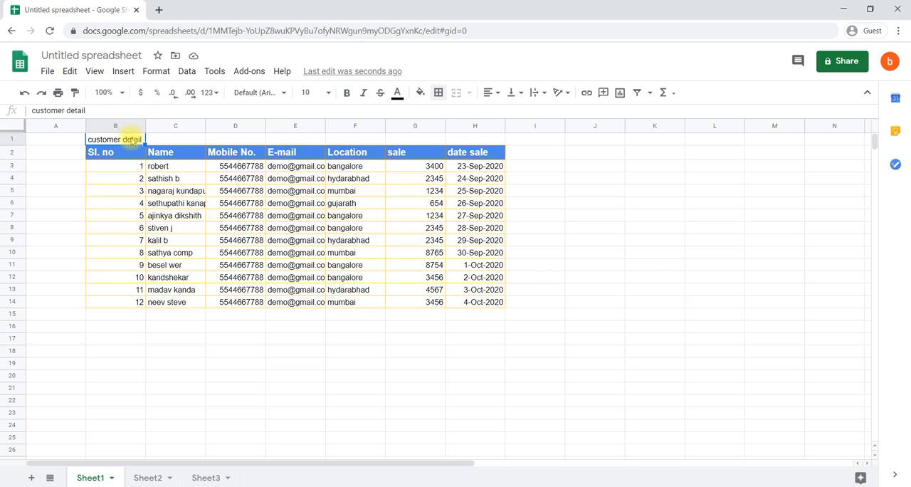
pyautogui.moveTo(127, 140); pyautogui.dragTo(491, 138)
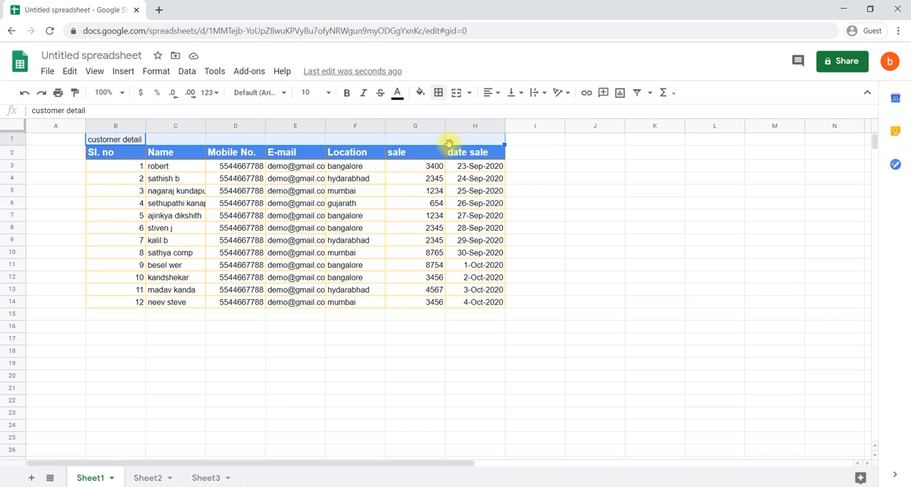
pyautogui.click(470, 95)
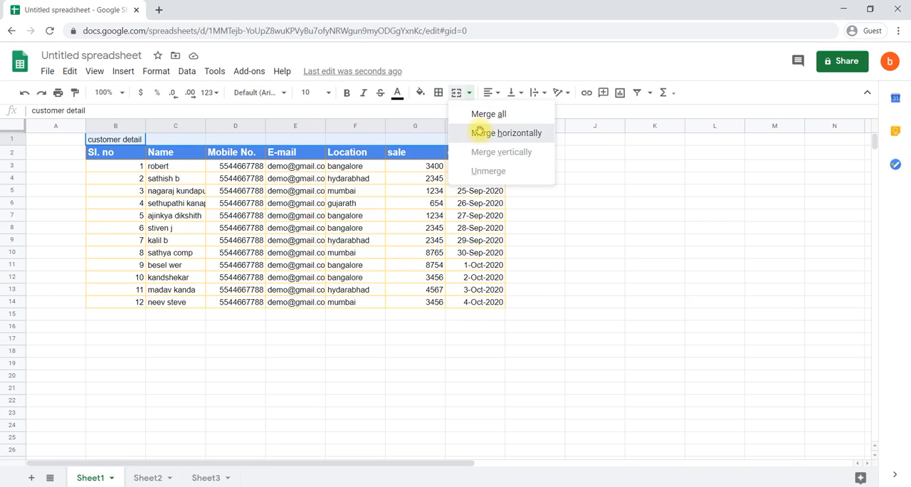
pyautogui.click(480, 135)
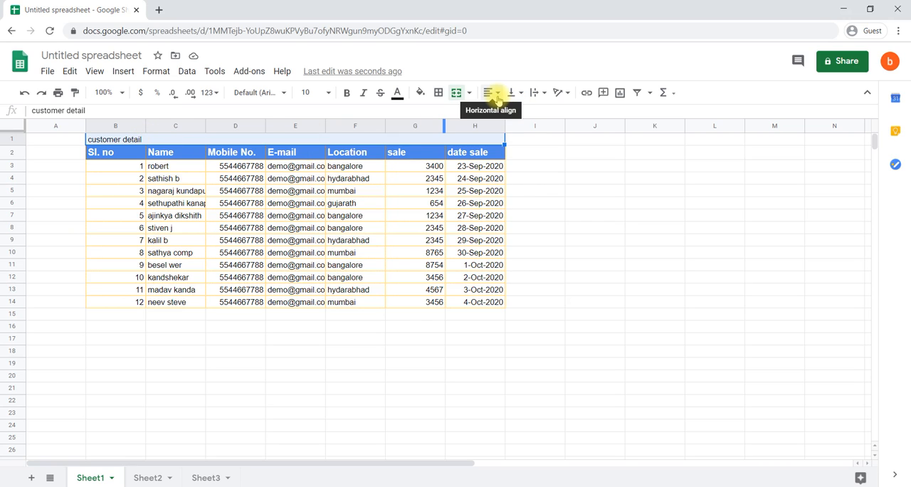
pyautogui.click(497, 96)
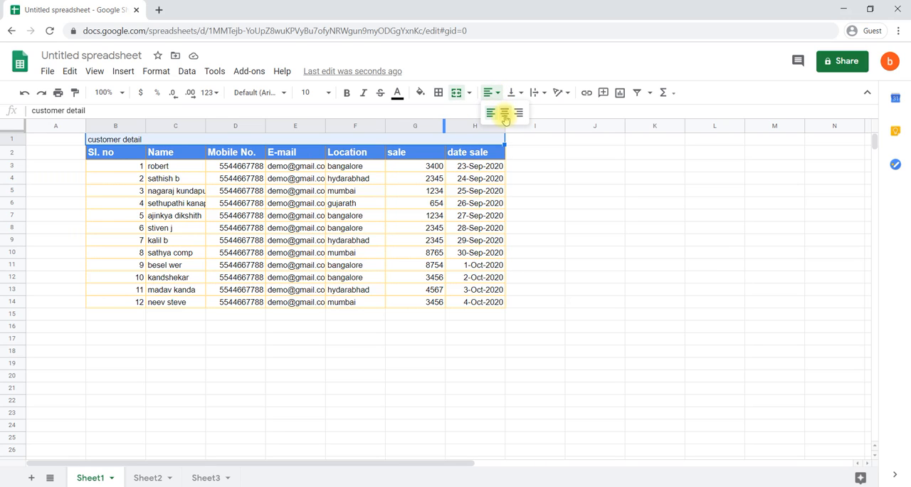
pyautogui.click(505, 112)
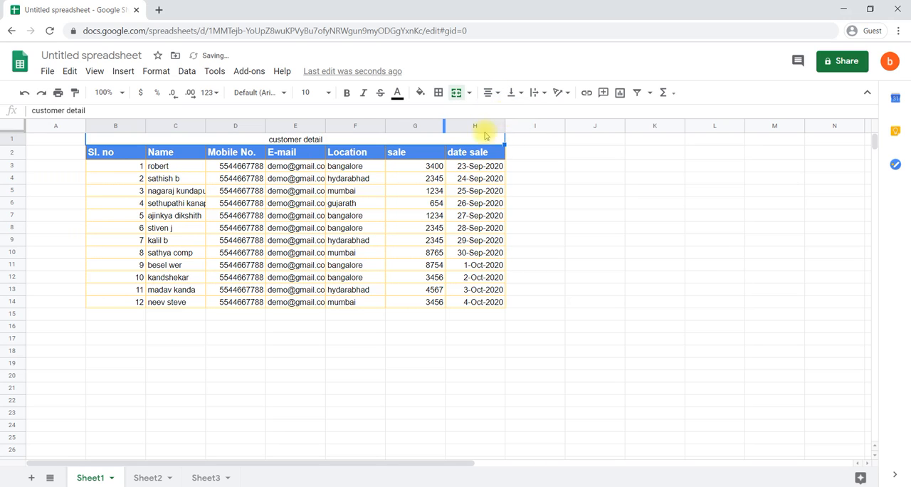
# Apply all borders to the merged title cell and give it a cyan fill
pyautogui.click(438, 100)
pyautogui.click(443, 115)
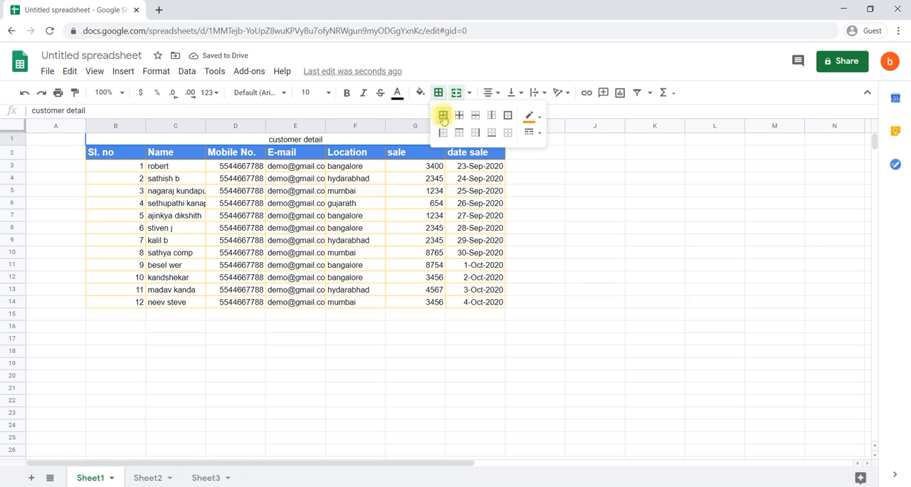
pyautogui.click(420, 93)
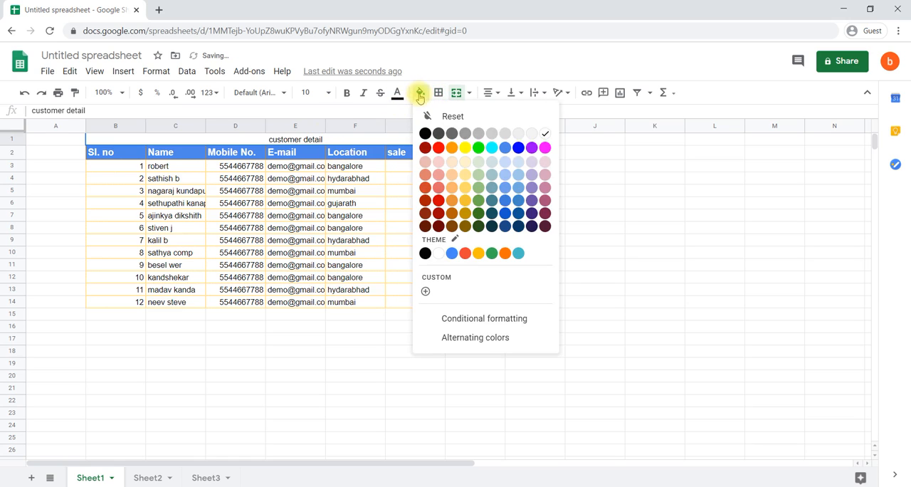
pyautogui.click(490, 148)
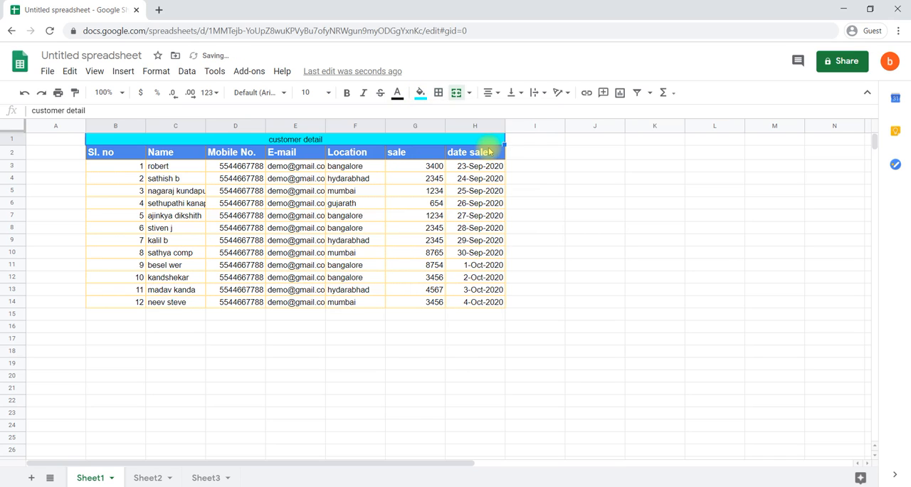
# Make the customer detail title's text red, bold and italic
pyautogui.click(398, 98)
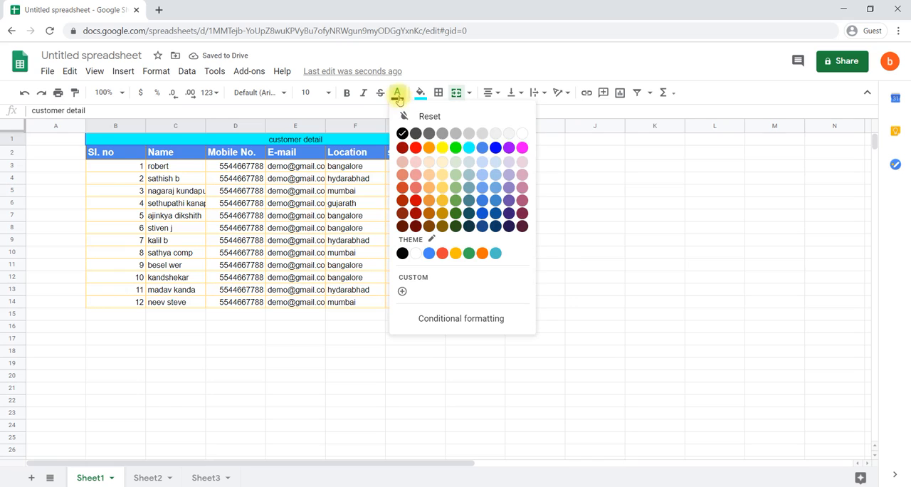
pyautogui.click(414, 149)
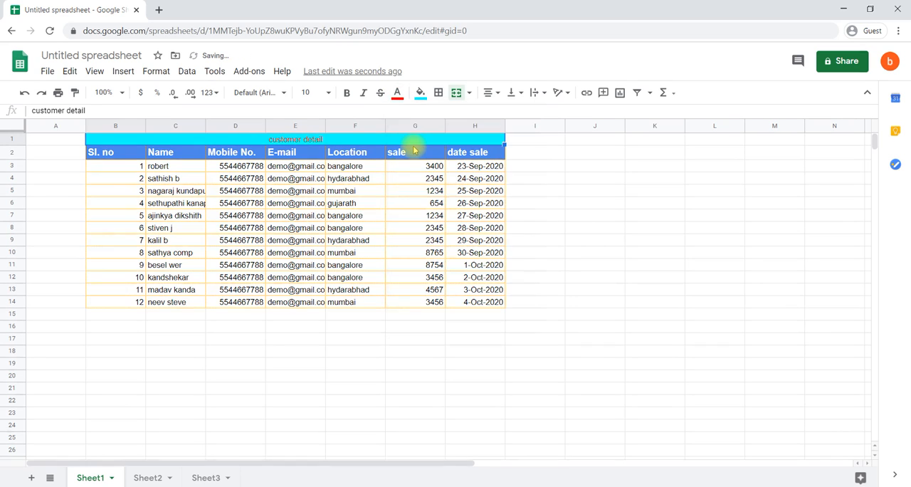
pyautogui.click(348, 98)
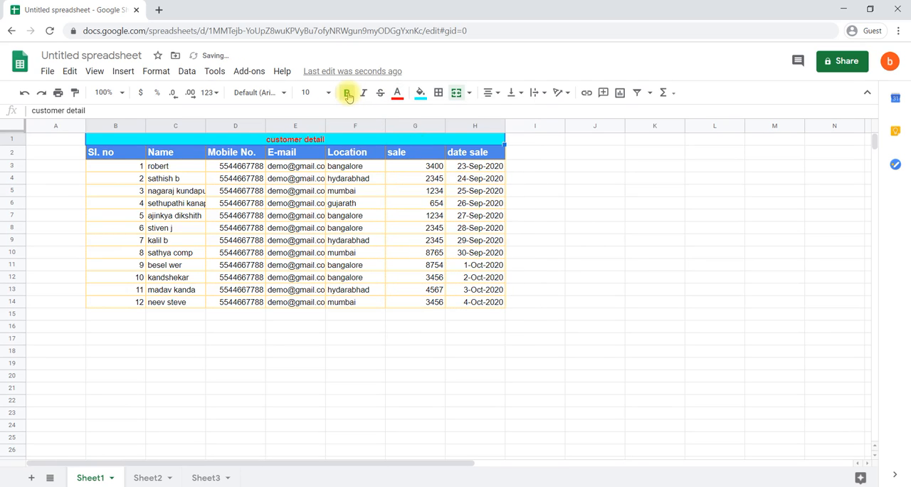
pyautogui.click(364, 98)
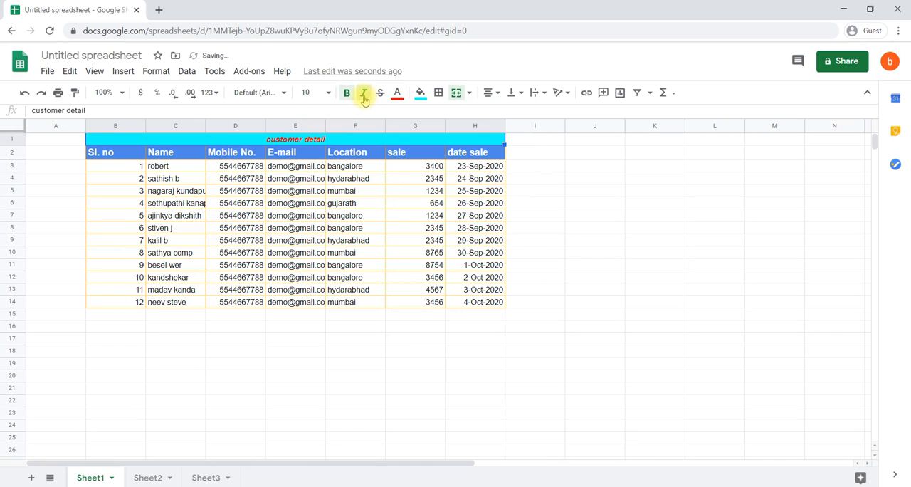
# Set the title's font size to 14 and its font to Nunito, then deselect the title cell
pyautogui.click(324, 93)
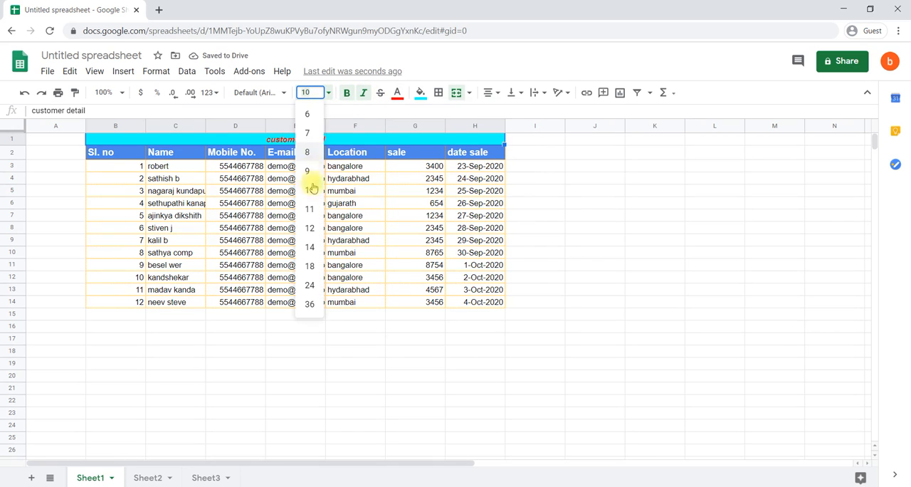
pyautogui.click(311, 247)
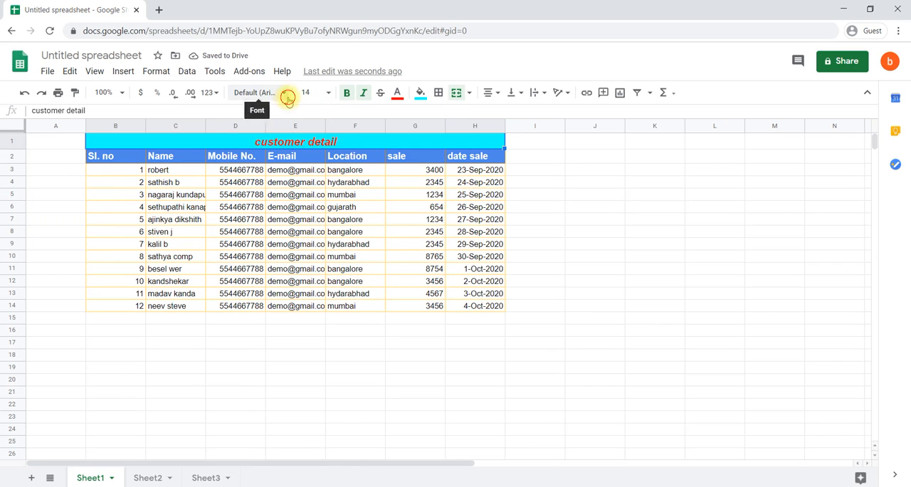
pyautogui.click(288, 99)
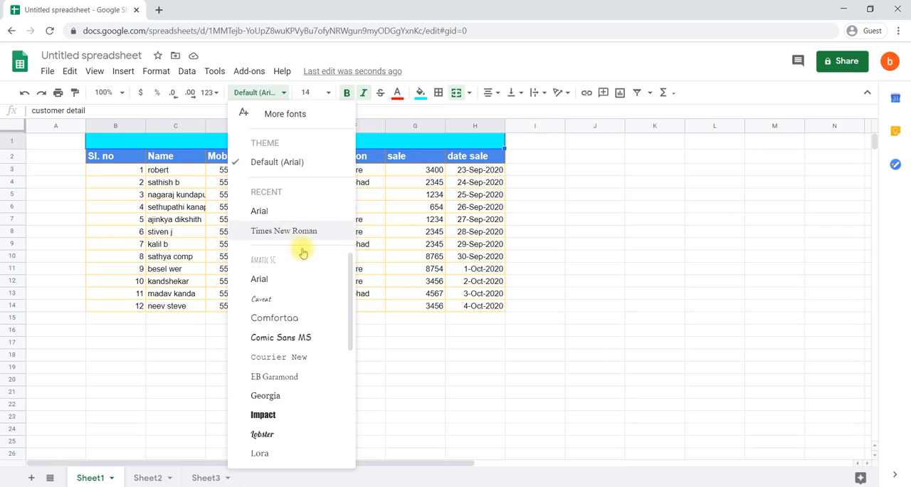
pyautogui.scroll(-3, 294, 277)
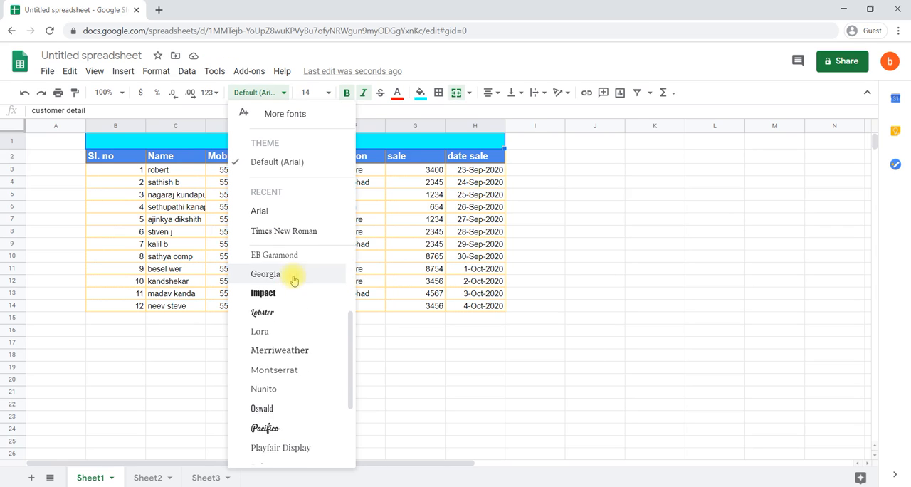
pyautogui.click(267, 390)
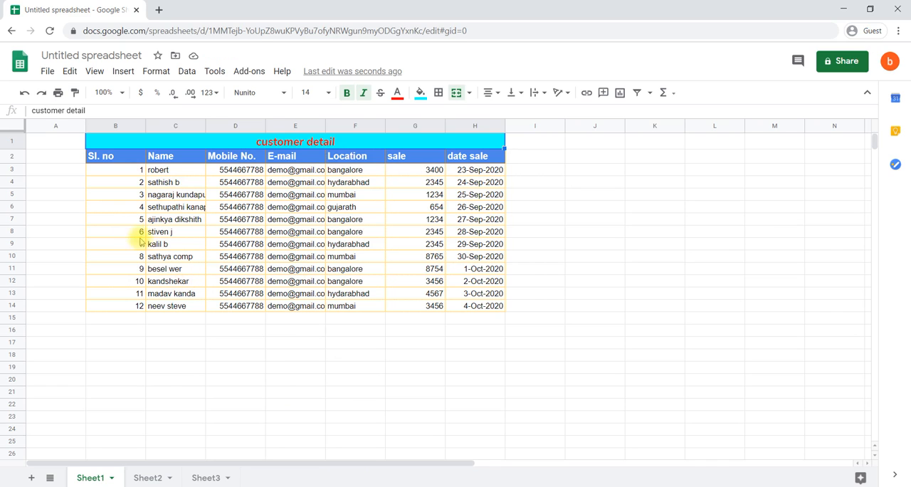
pyautogui.click(317, 255)
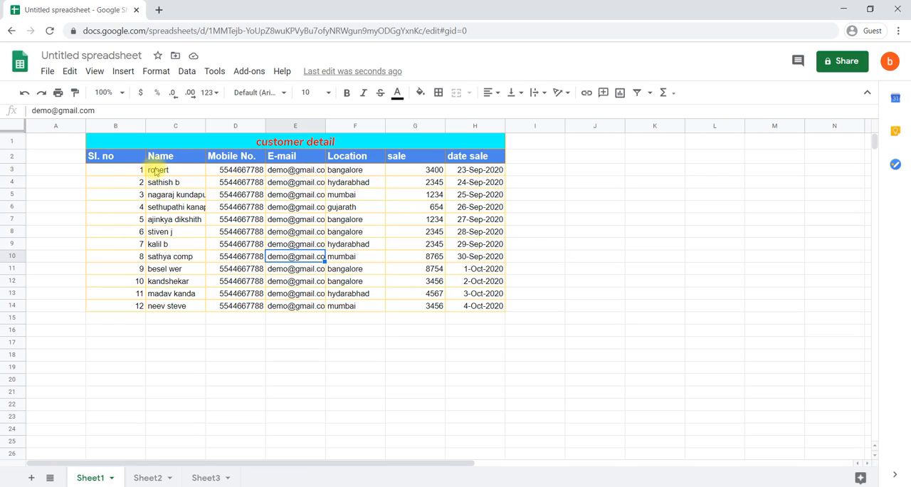
pyautogui.click(141, 147)
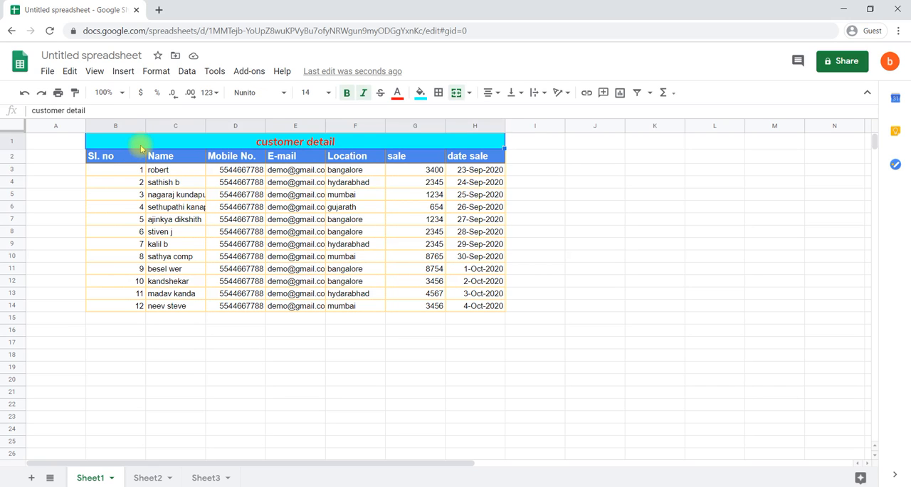
pyautogui.click(172, 230)
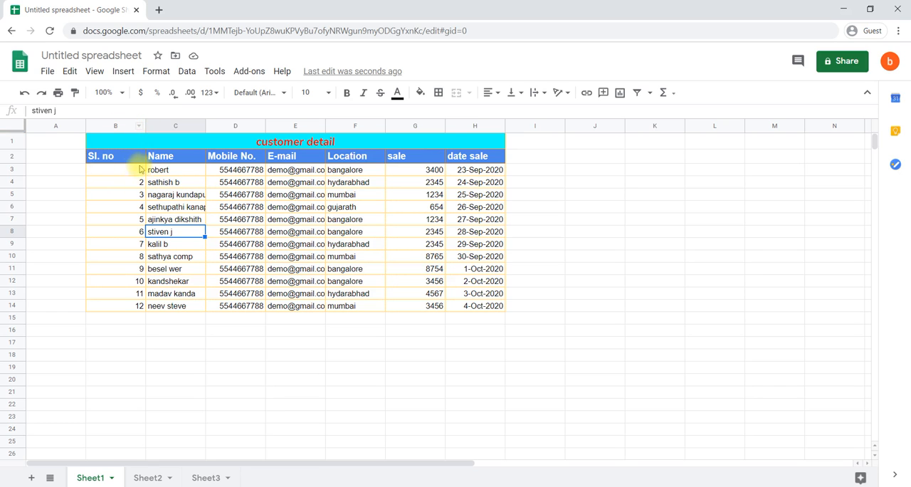
# Narrow column B to just wider than its Sl. no header, auto-fit the Name, E-mail and Location columns to their contents, and deselect the table
pyautogui.click(126, 129)
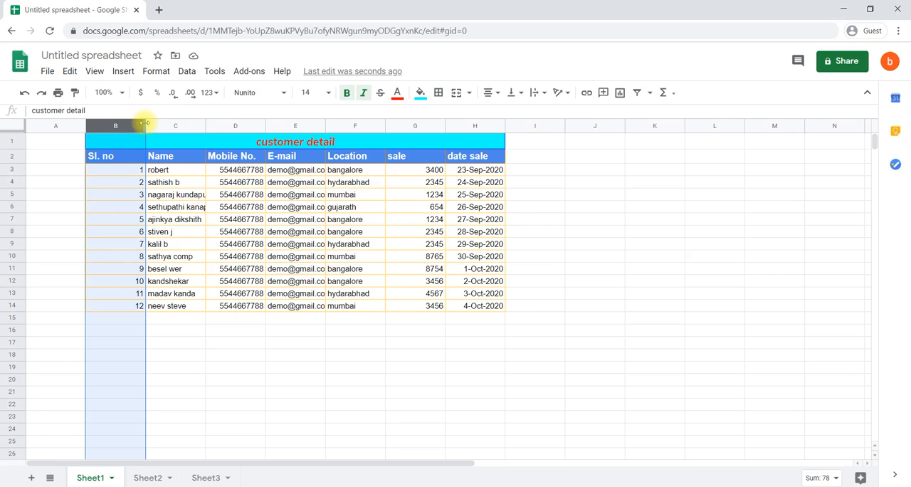
pyautogui.moveTo(144, 123); pyautogui.dragTo(124, 121)
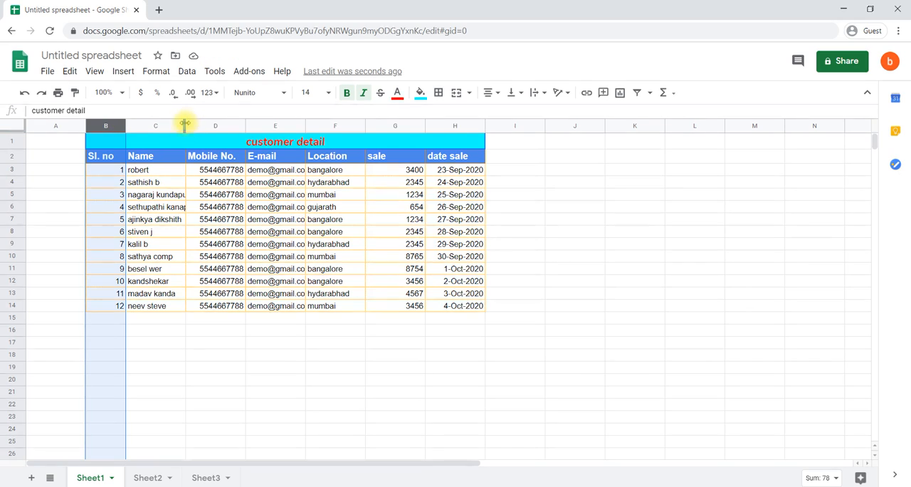
pyautogui.doubleClick(184, 128)
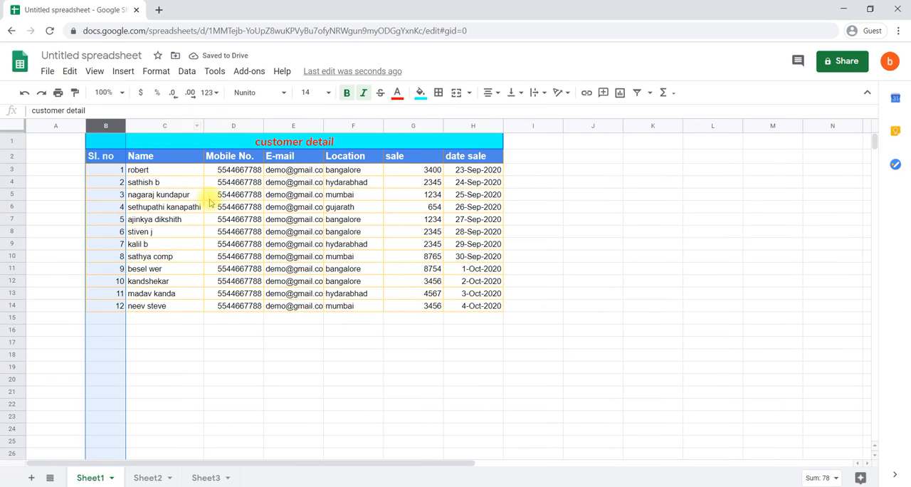
pyautogui.doubleClick(322, 126)
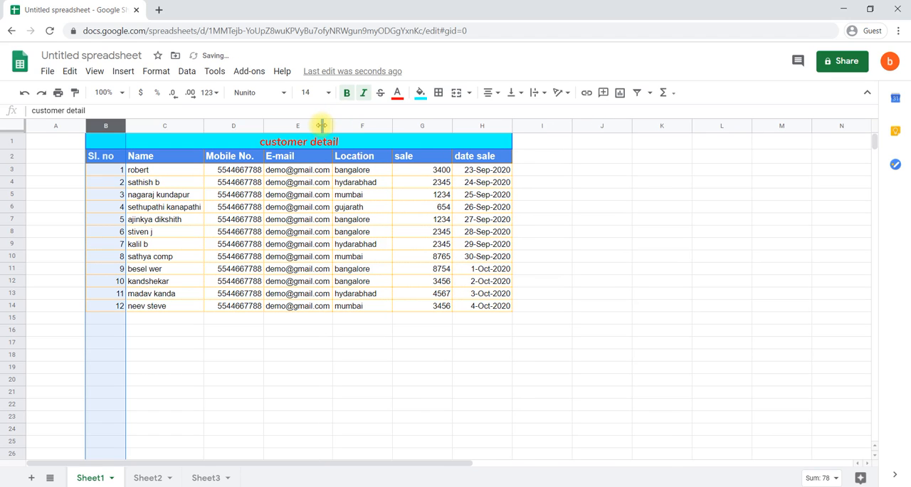
pyautogui.doubleClick(392, 126)
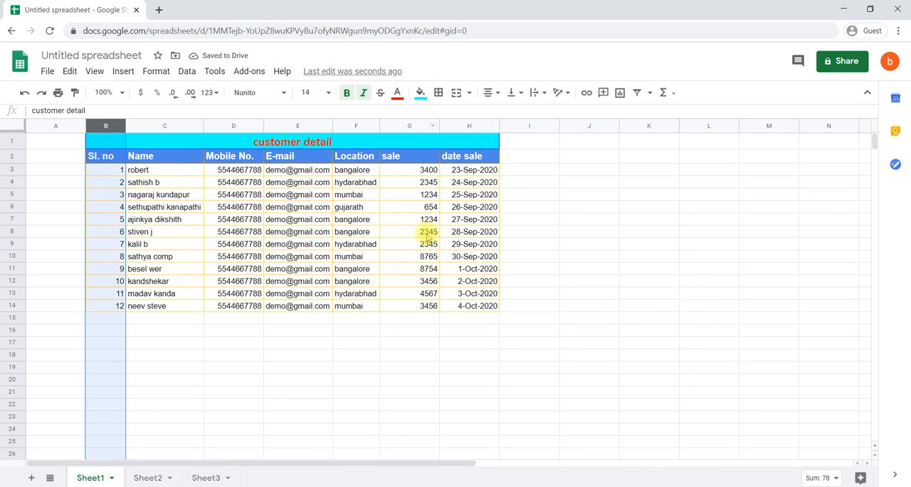
pyautogui.click(240, 336)
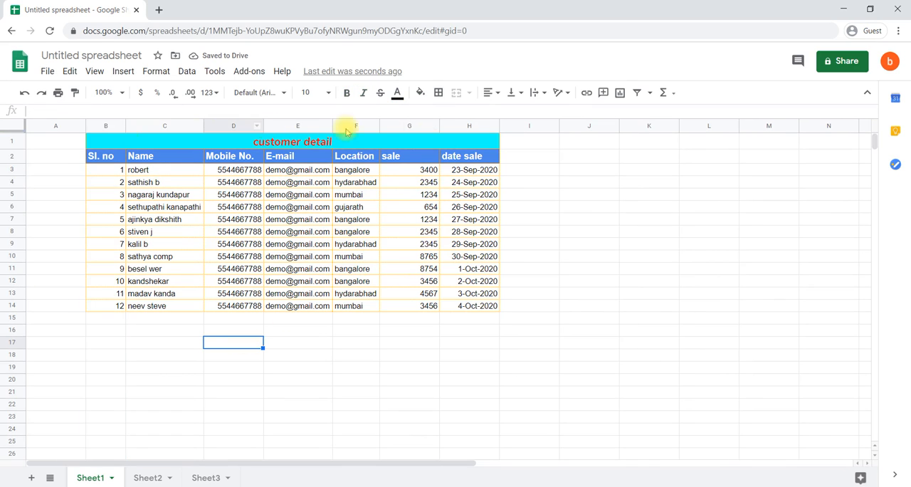